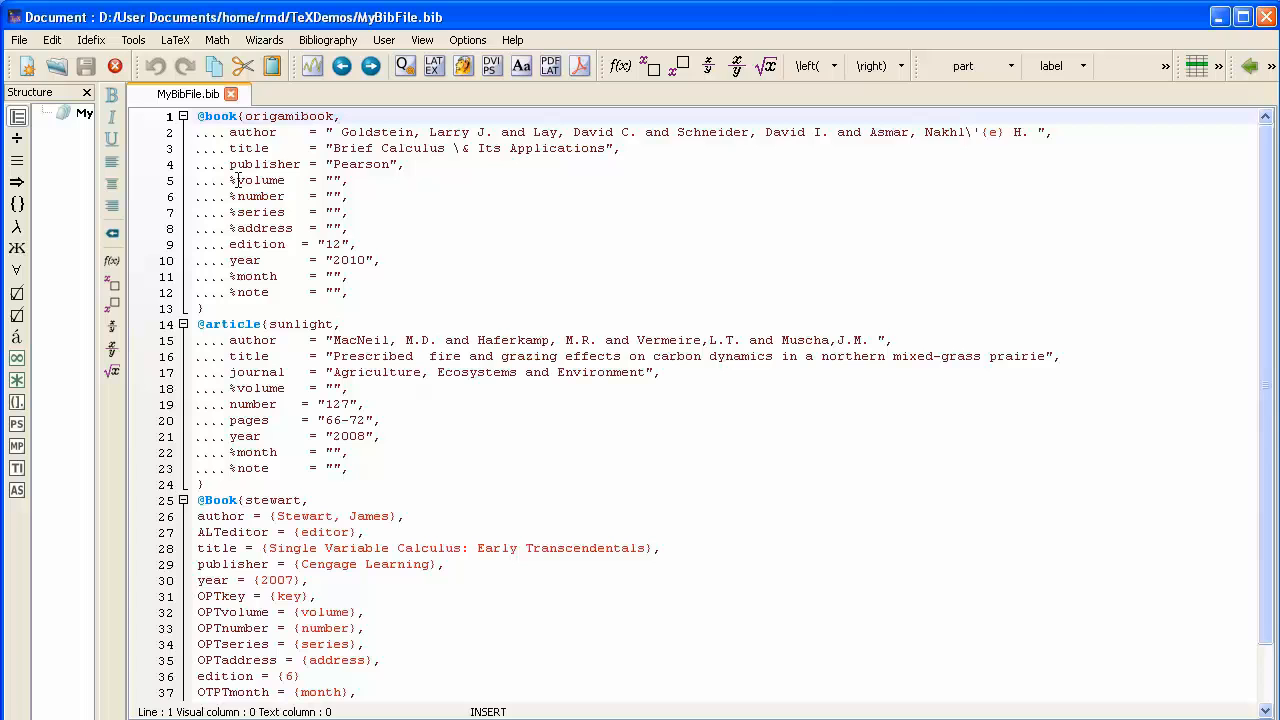
Uncomment the volume, number, series, address, month and note fields of the origamibook entry
click(238, 180)
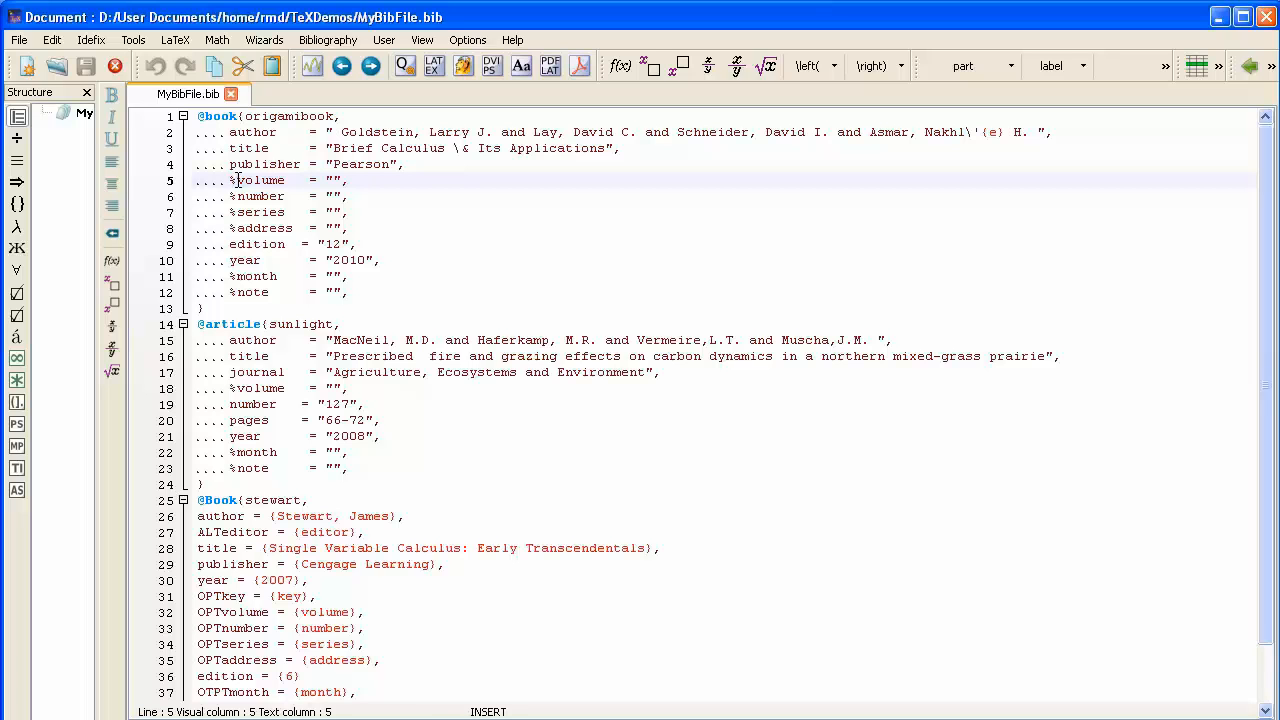
key(BackSpace)
key(Down)
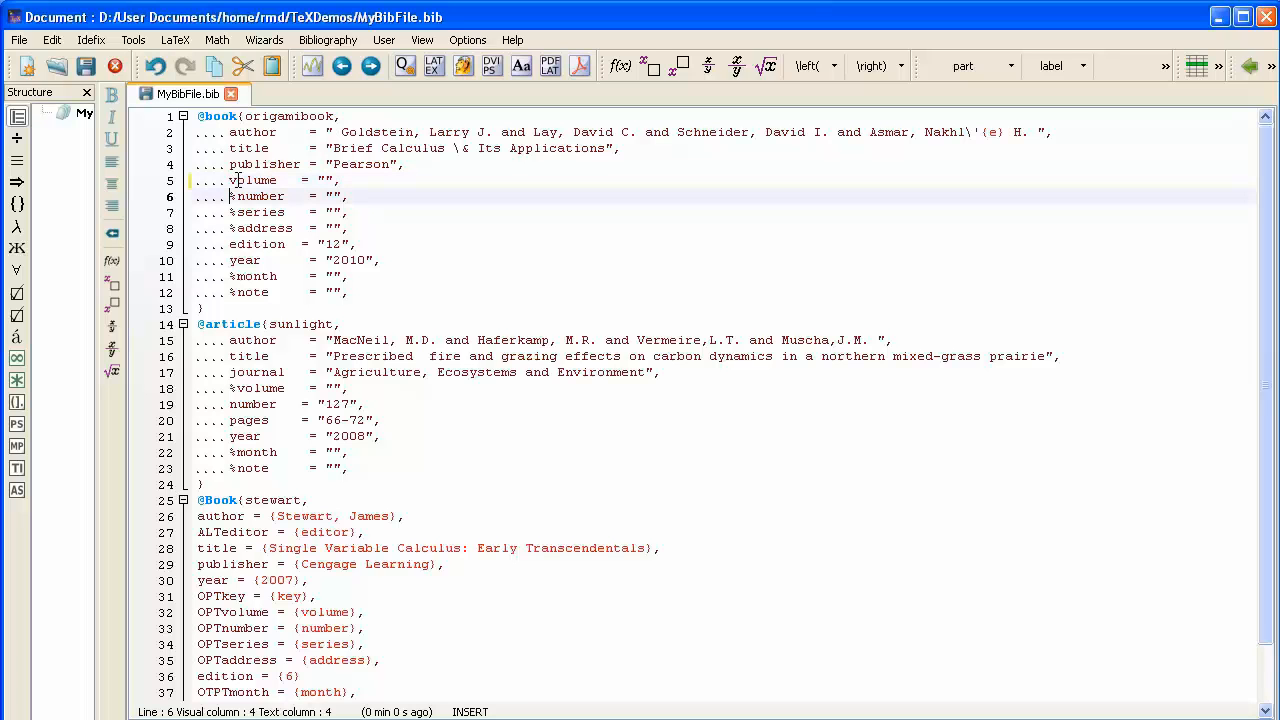
key(Delete)
key(Down)
key(Delete)
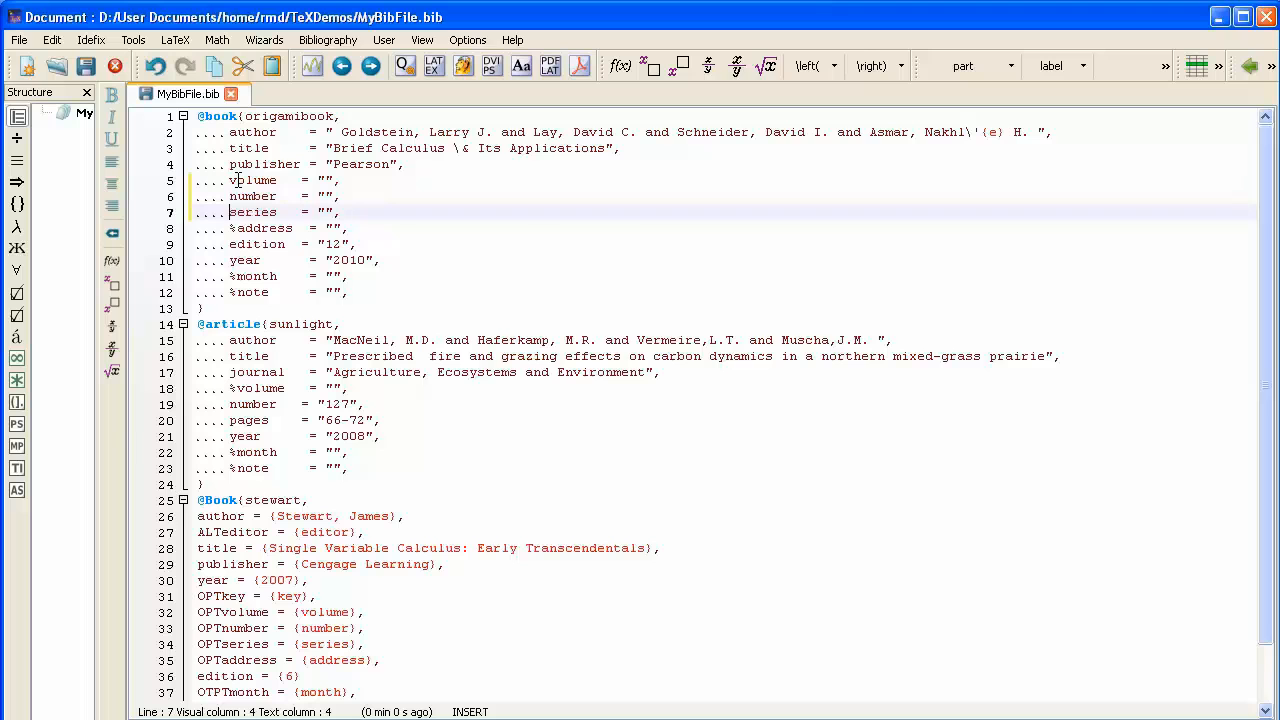
key(Down)
key(Delete)
key(Down)
key(Down)
key(Down)
key(Delete)
key(Down)
key(Delete)
Uncomment the volume, month and note fields of the sunlight article entry
key(Down)
key(Down)
key(Down)
key(Down)
key(Down)
key(Down)
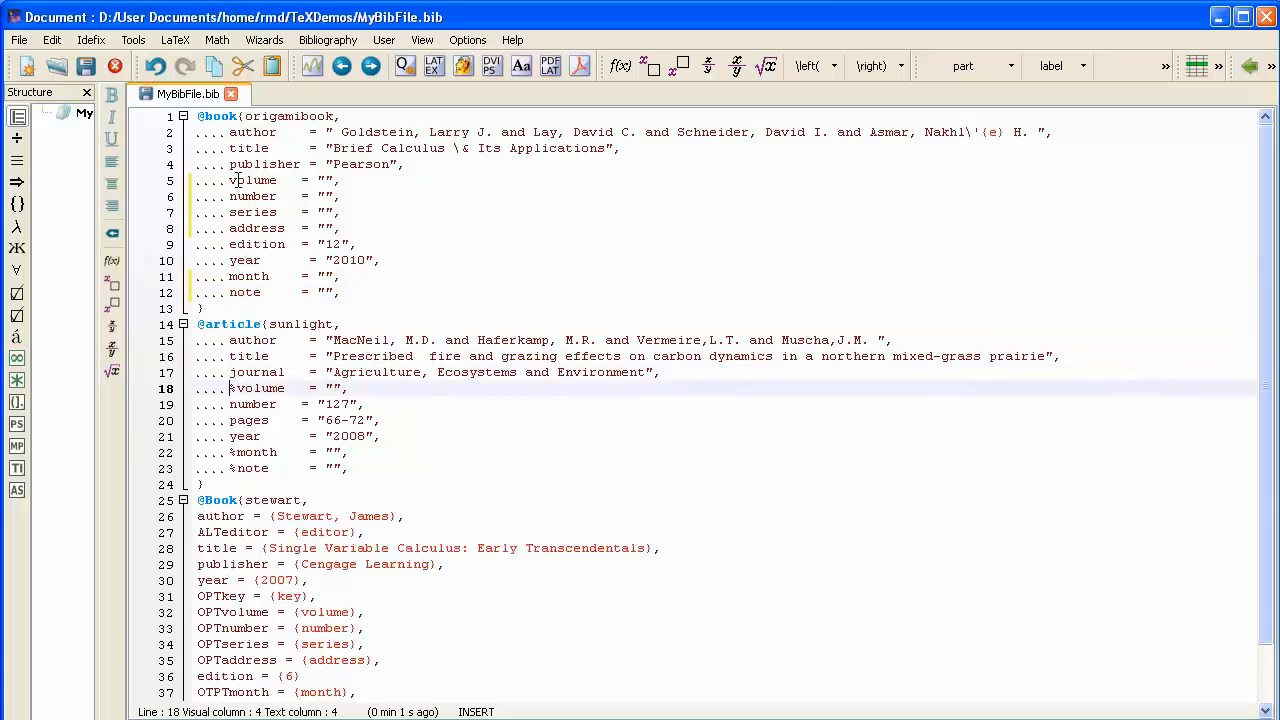
key(Delete)
key(Down)
key(Down)
key(Down)
key(Down)
key(Delete)
key(Down)
key(Delete)
Add the missing comma after the edition field of the stewart entry and save the file
key(Down)
key(Down)
key(Down)
key(Down)
key(Down)
key(Down)
key(Down)
key(Down)
key(Down)
key(Down)
key(Down)
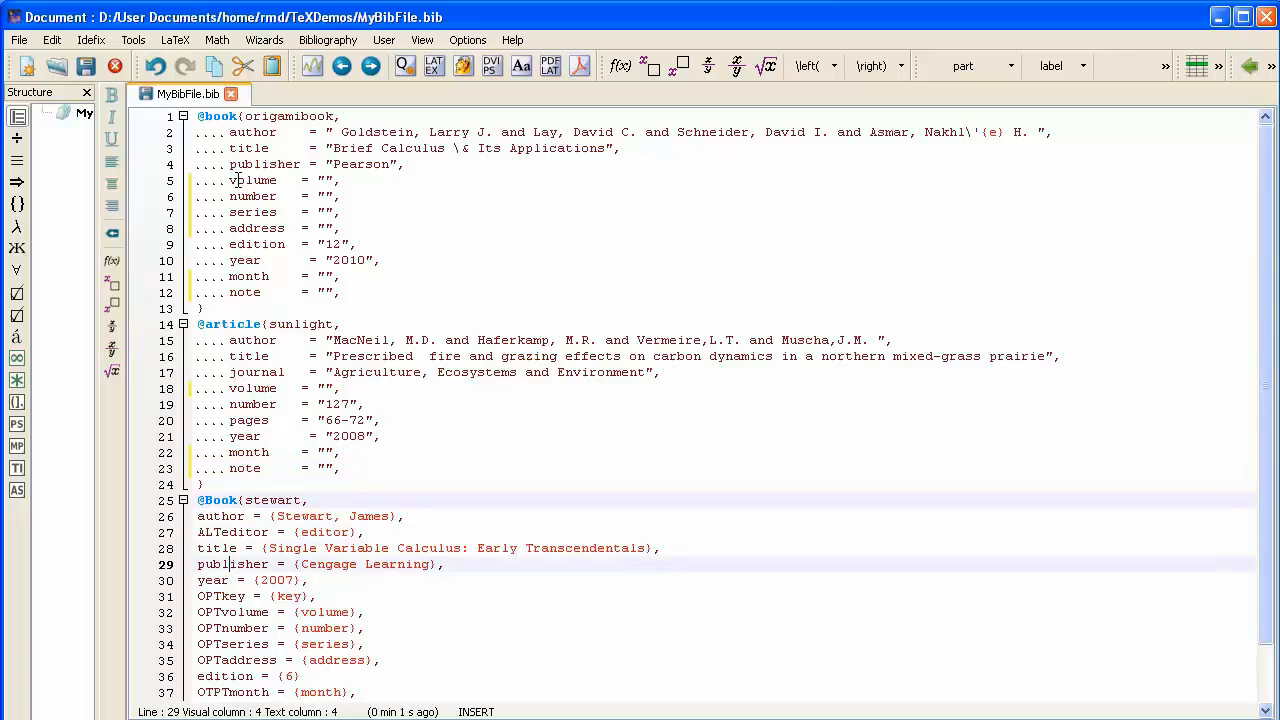
key(Down)
key(Down)
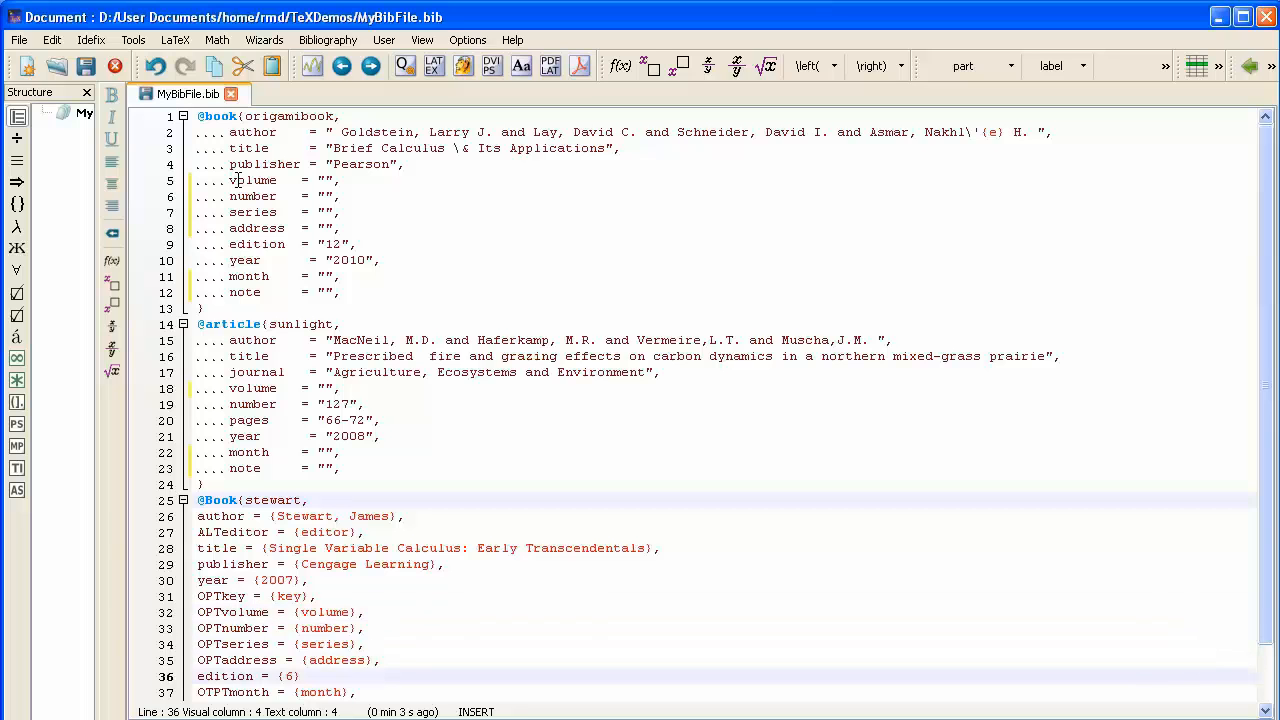
key(Right)
key(Right)
key(Right)
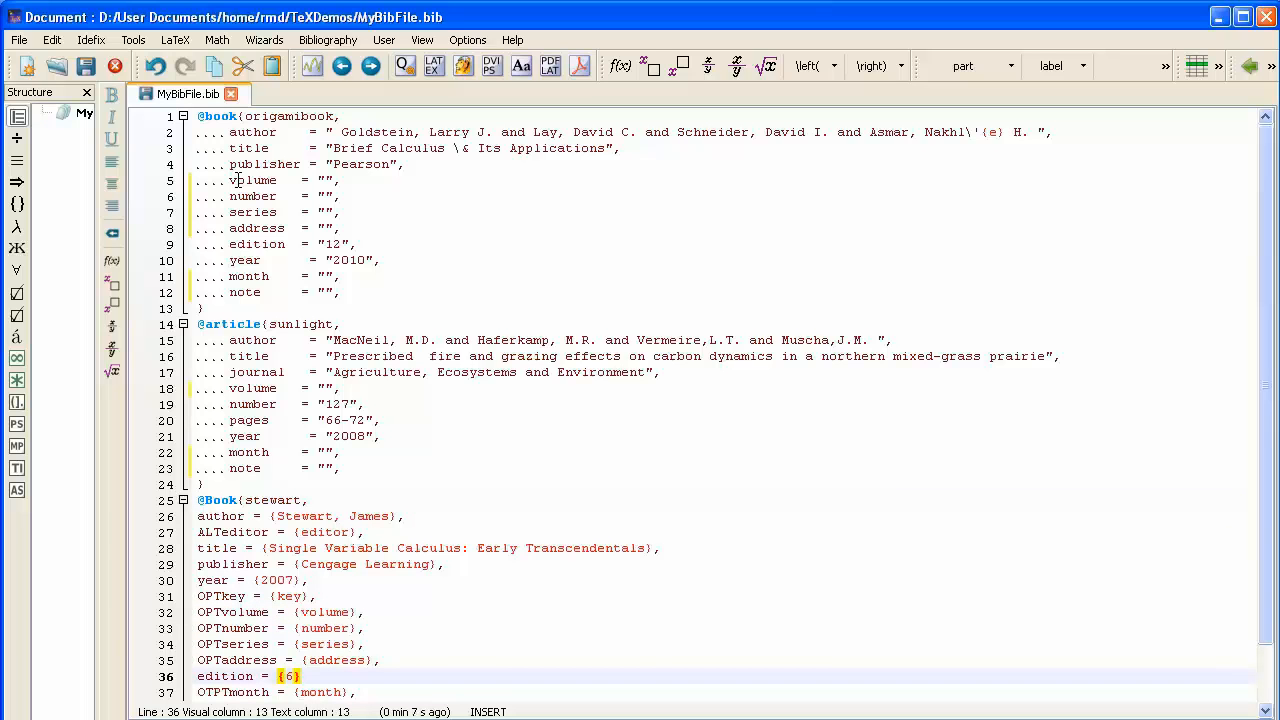
text(,)
key(ctrl+s)
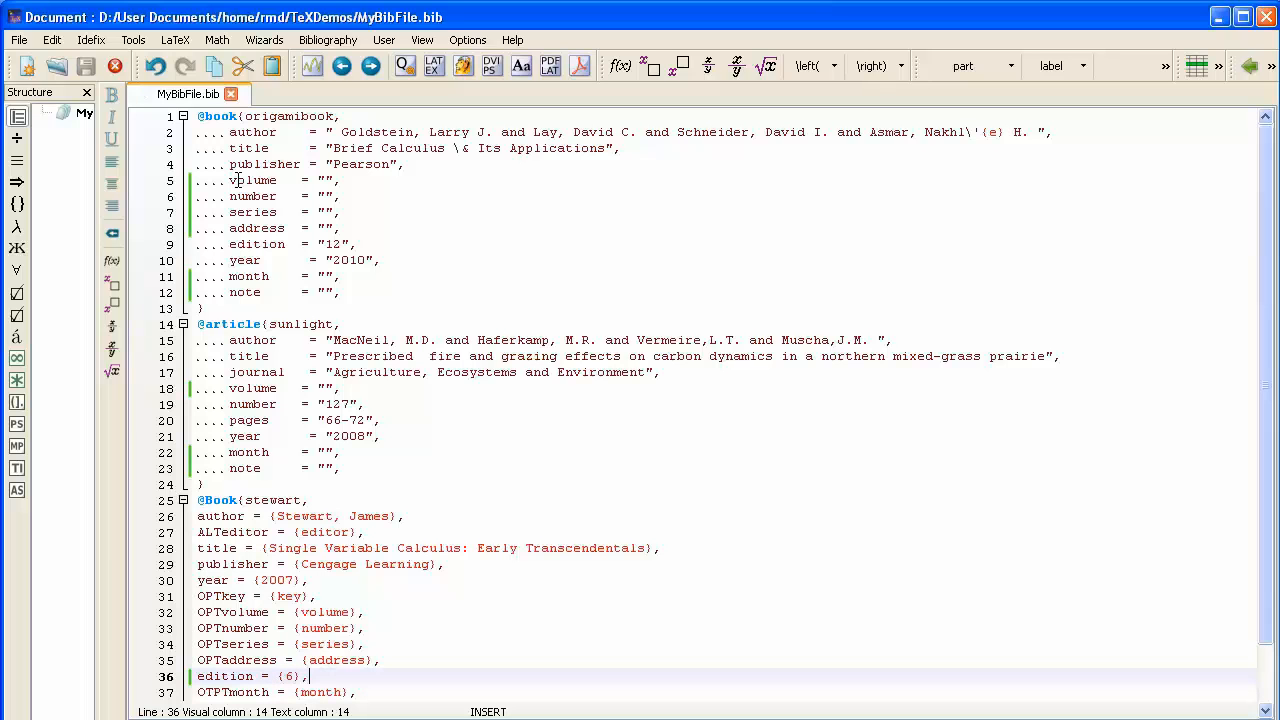
Close MyBibFile.bib in the text editor and switch to JabRef
click(230, 94)
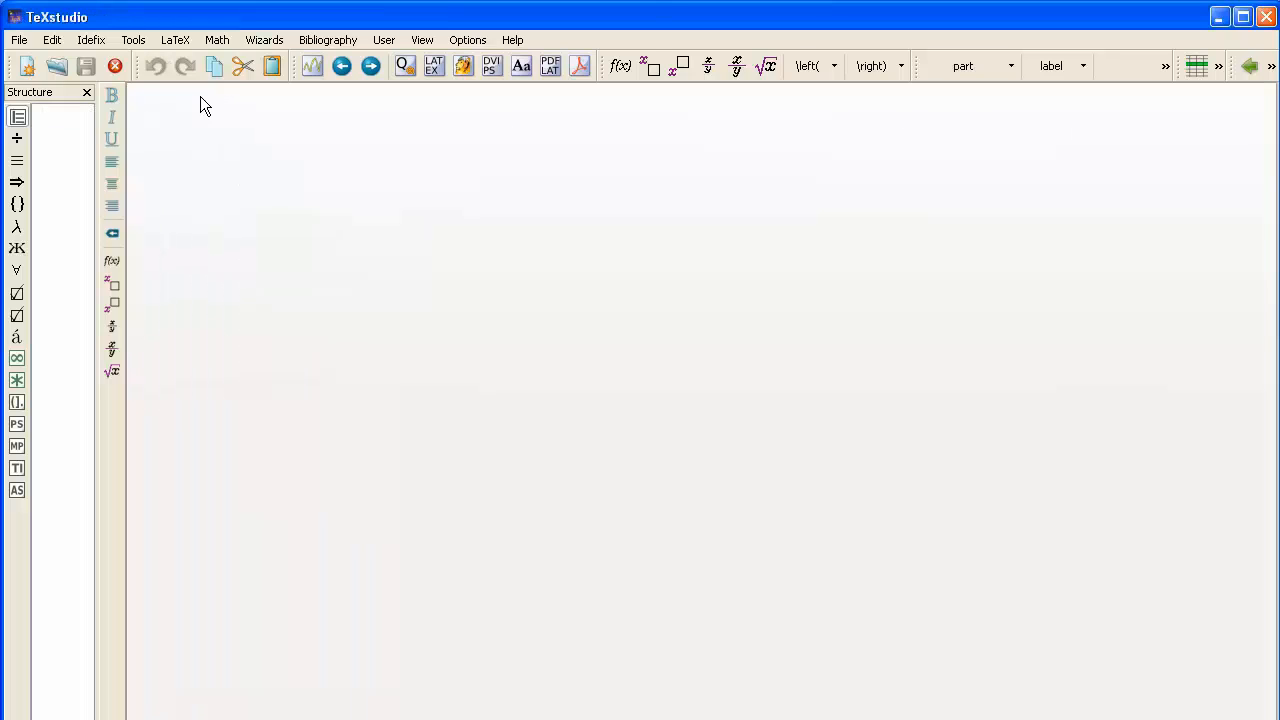
key(alt+Tab)
key(alt+Tab)
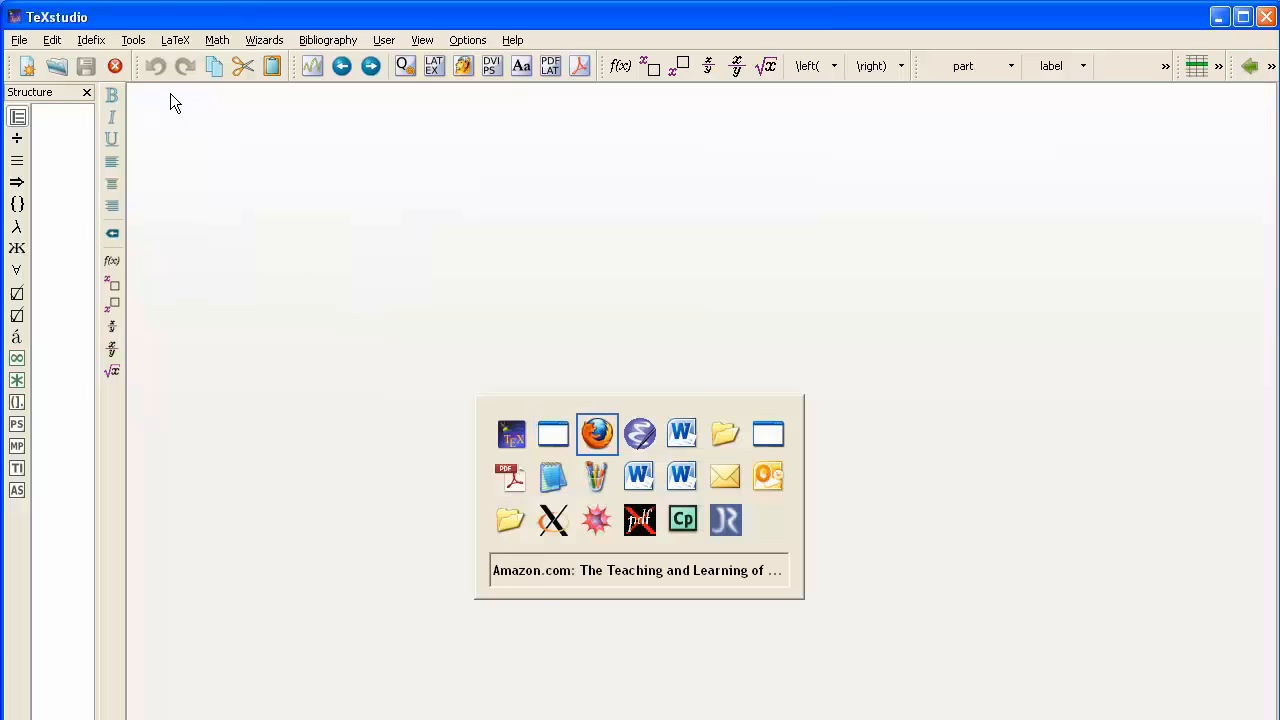
key(alt+shift+Tab)
key(alt+shift+Tab)
key(alt+shift+Tab)
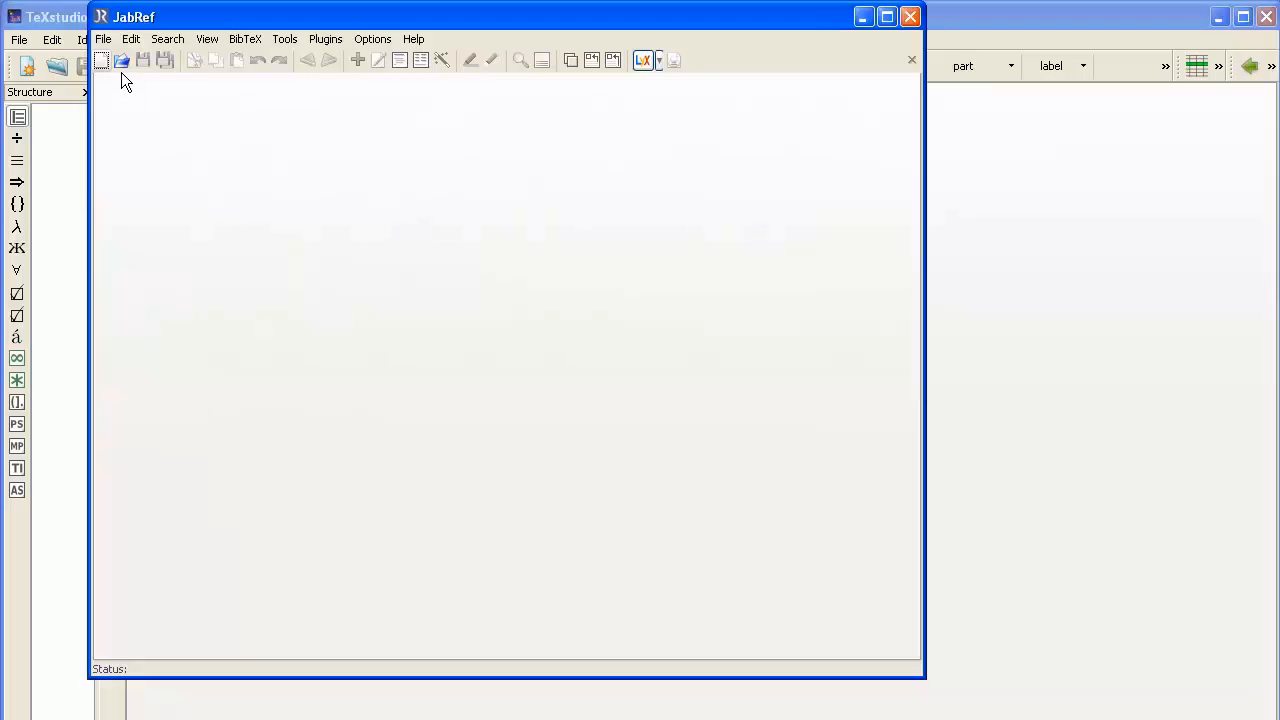
Open the database MyBibFile.bib from the TeXDemos folder
click(121, 61)
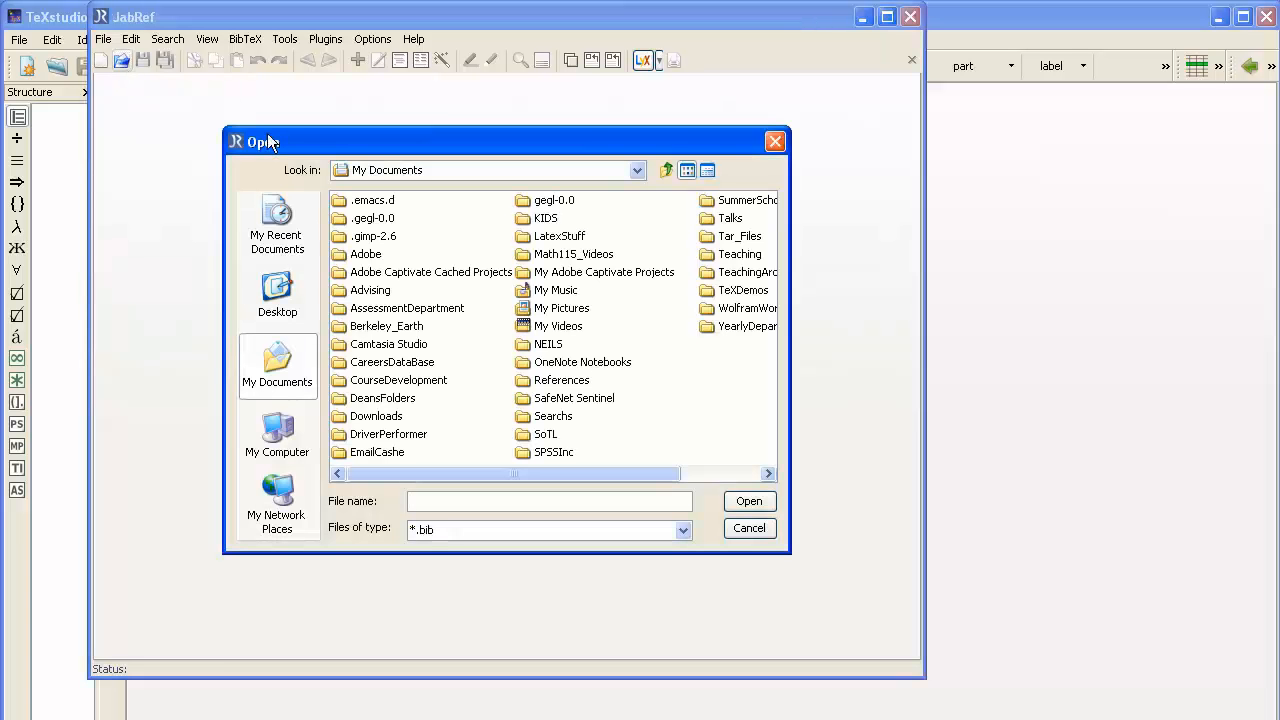
click(755, 292)
double_click(755, 291)
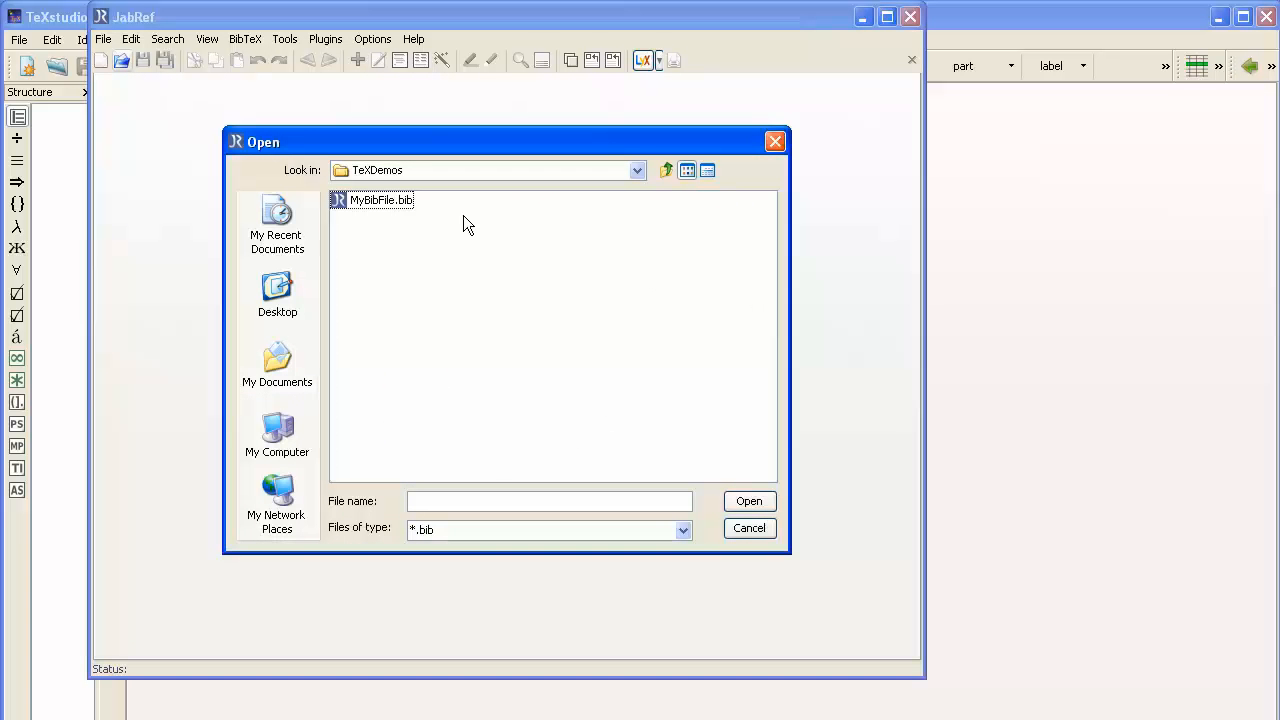
click(399, 207)
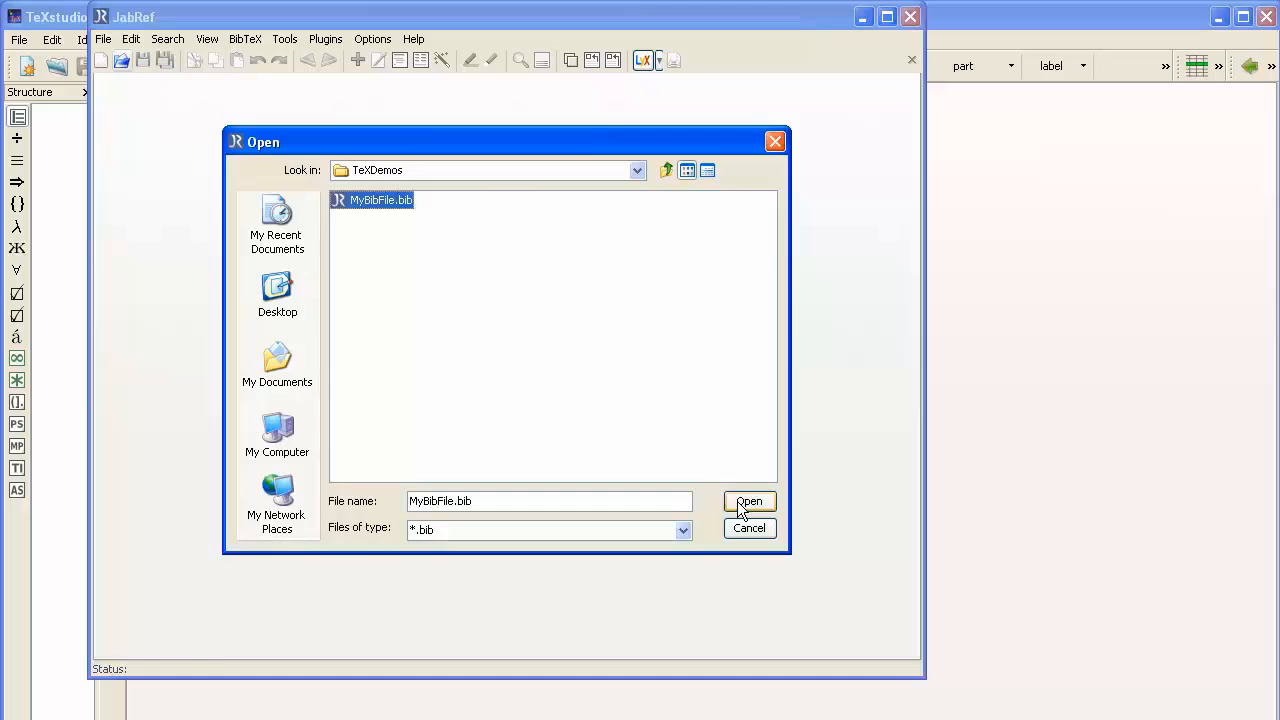
click(740, 502)
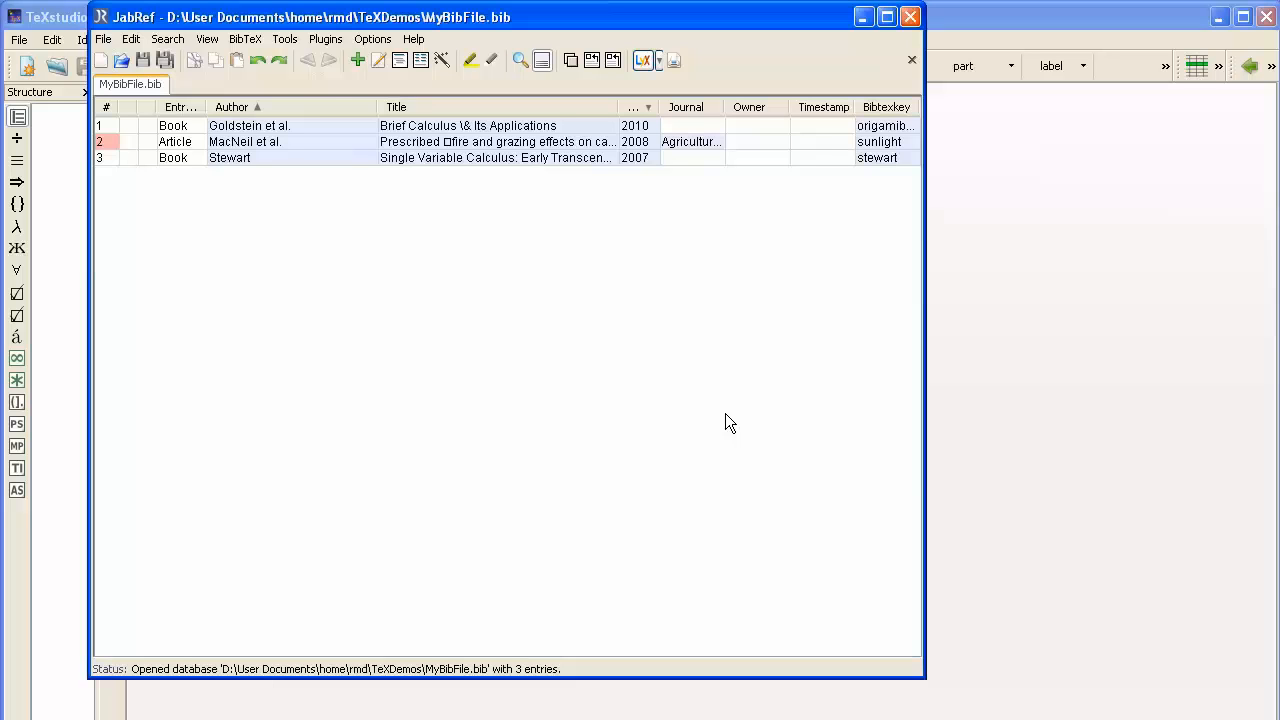
Add a new Book entry to the database and look through its optional fields before returning to the required ones
click(363, 67)
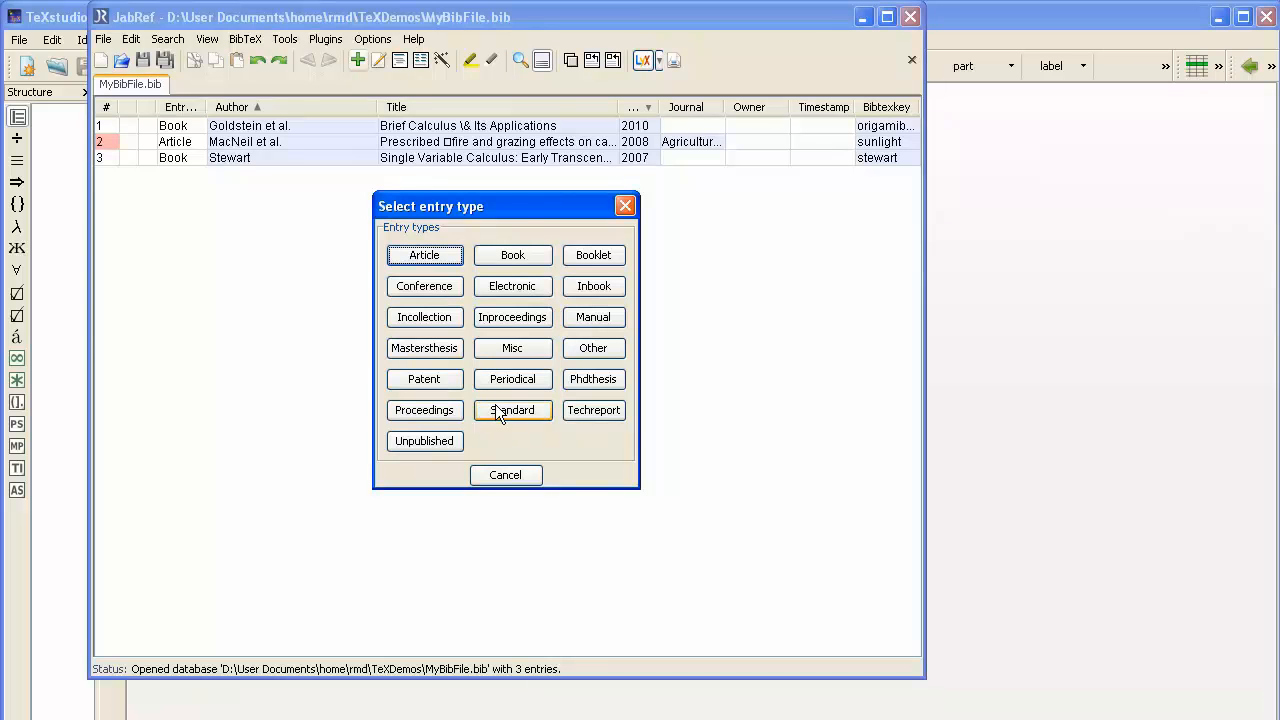
click(518, 257)
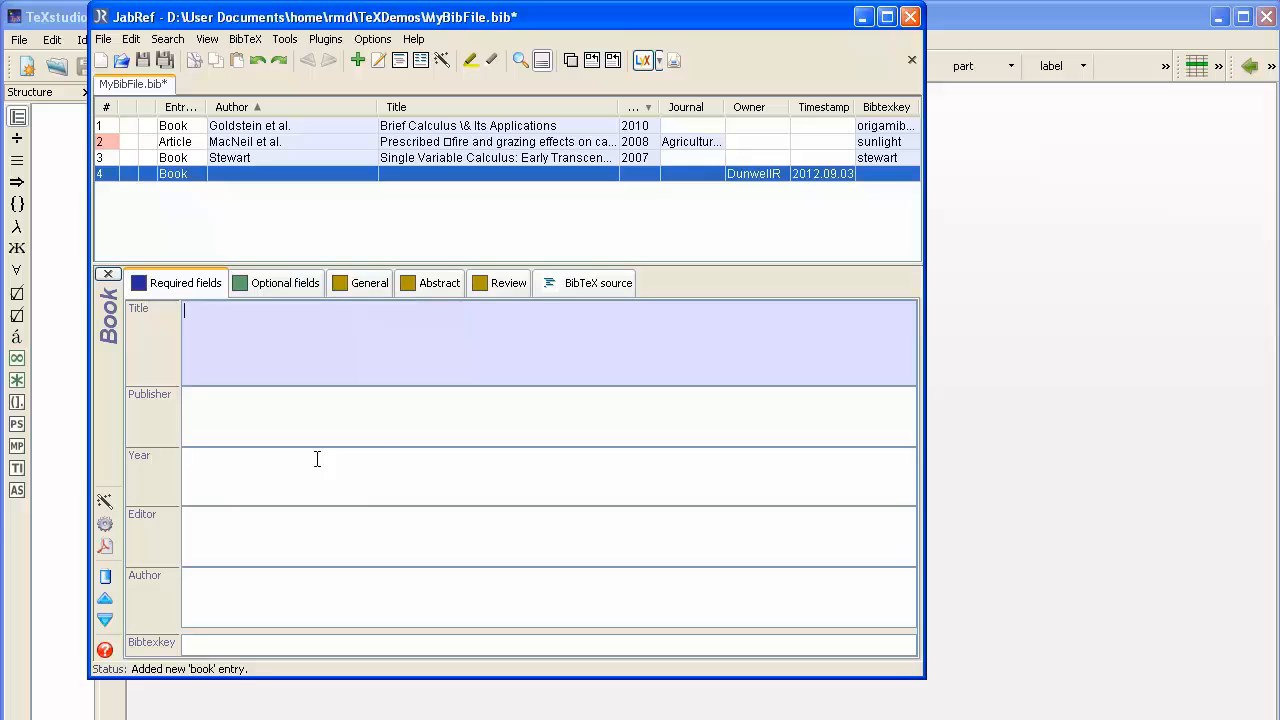
click(263, 285)
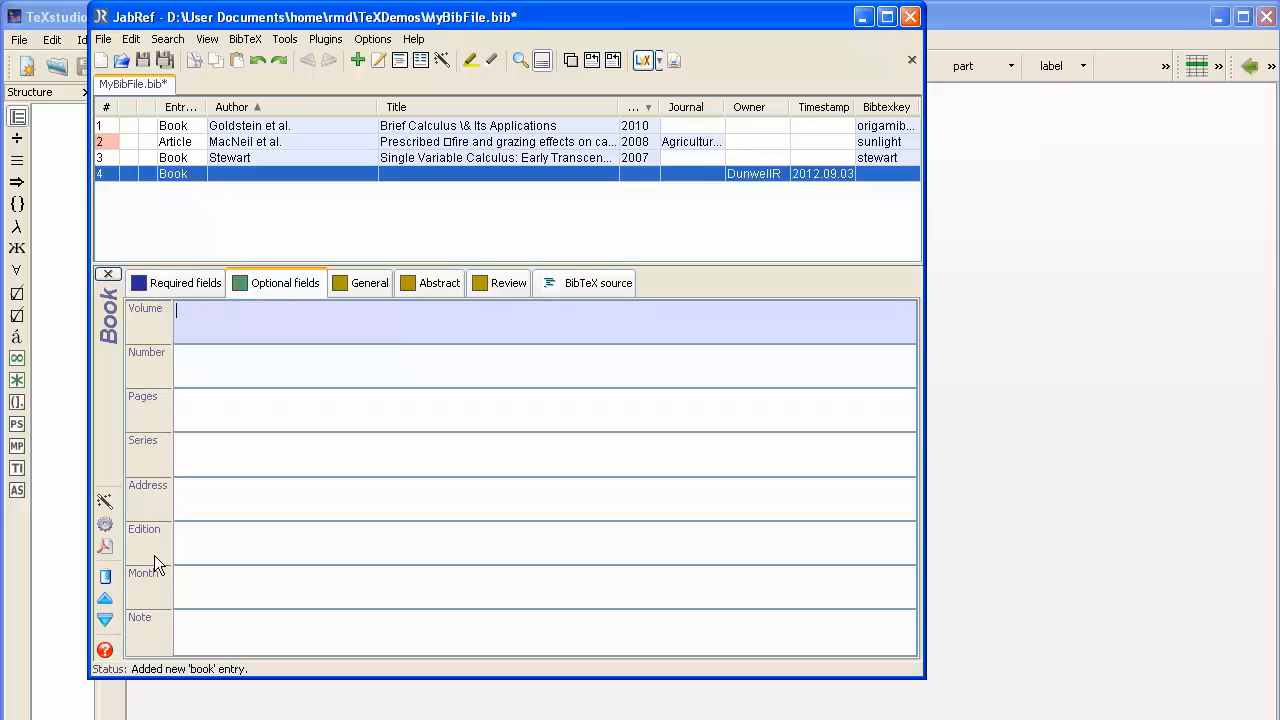
click(188, 284)
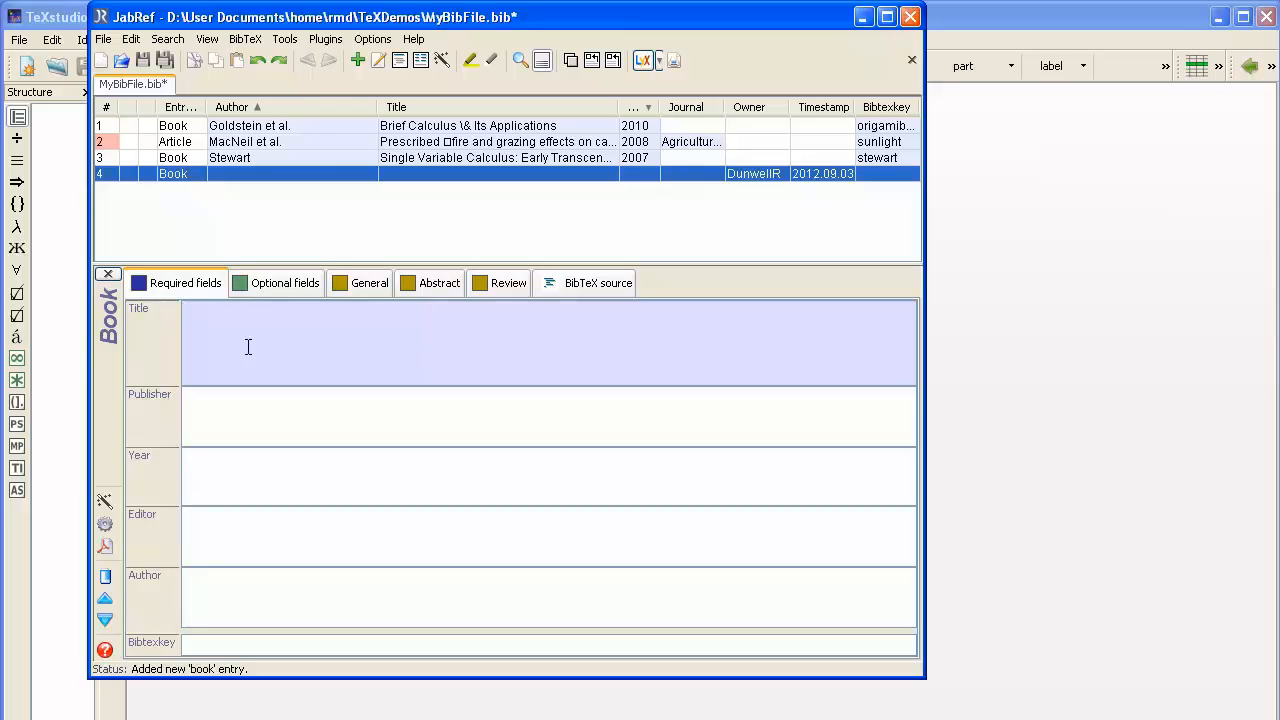
Copy the title "The Teaching and Learning of Mathematics at University Level - An ICMI Study" from the Amazon page into the new entry's Title
key(alt+Tab)
key(alt+Tab)
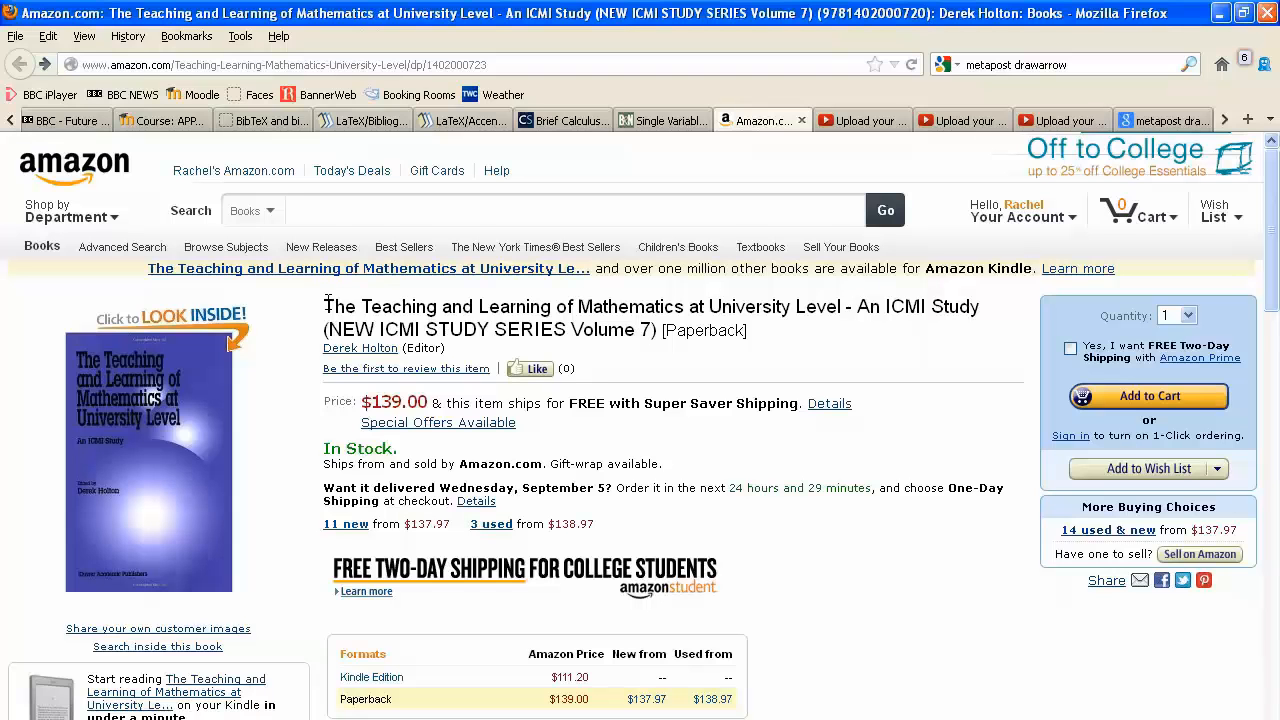
drag(323, 307, 980, 316)
key(ctrl+c)
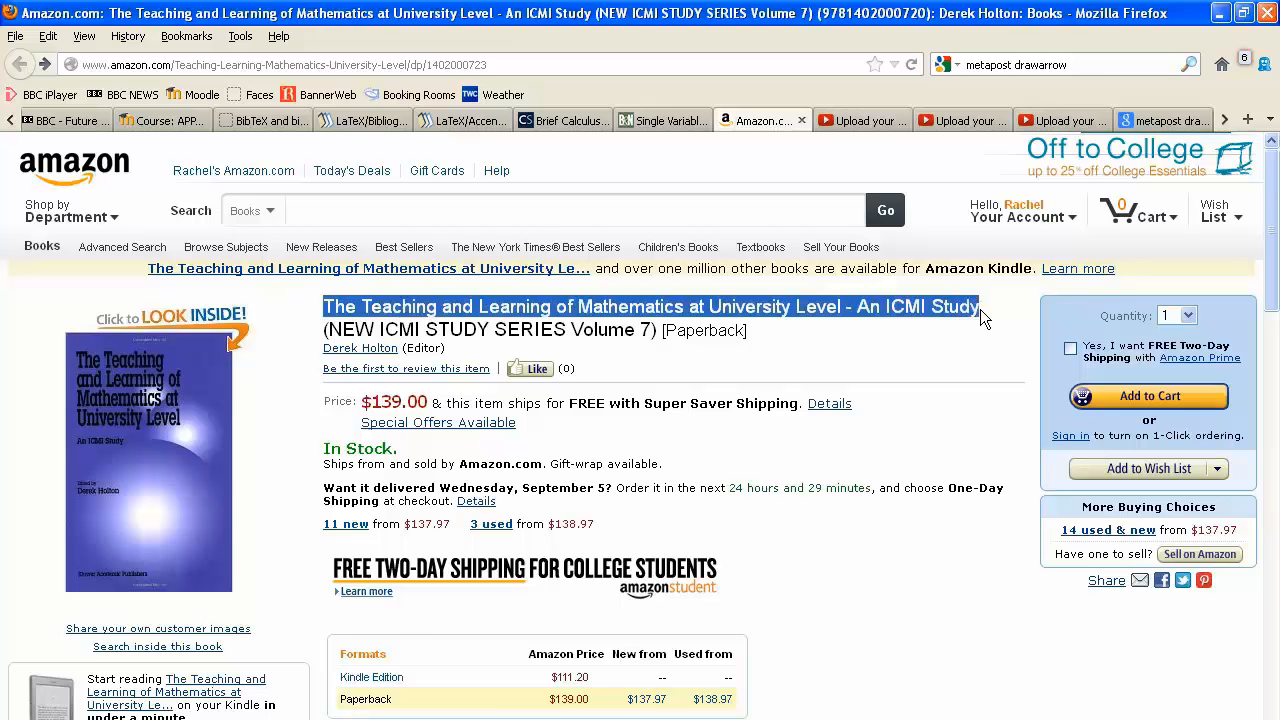
key(alt+Tab)
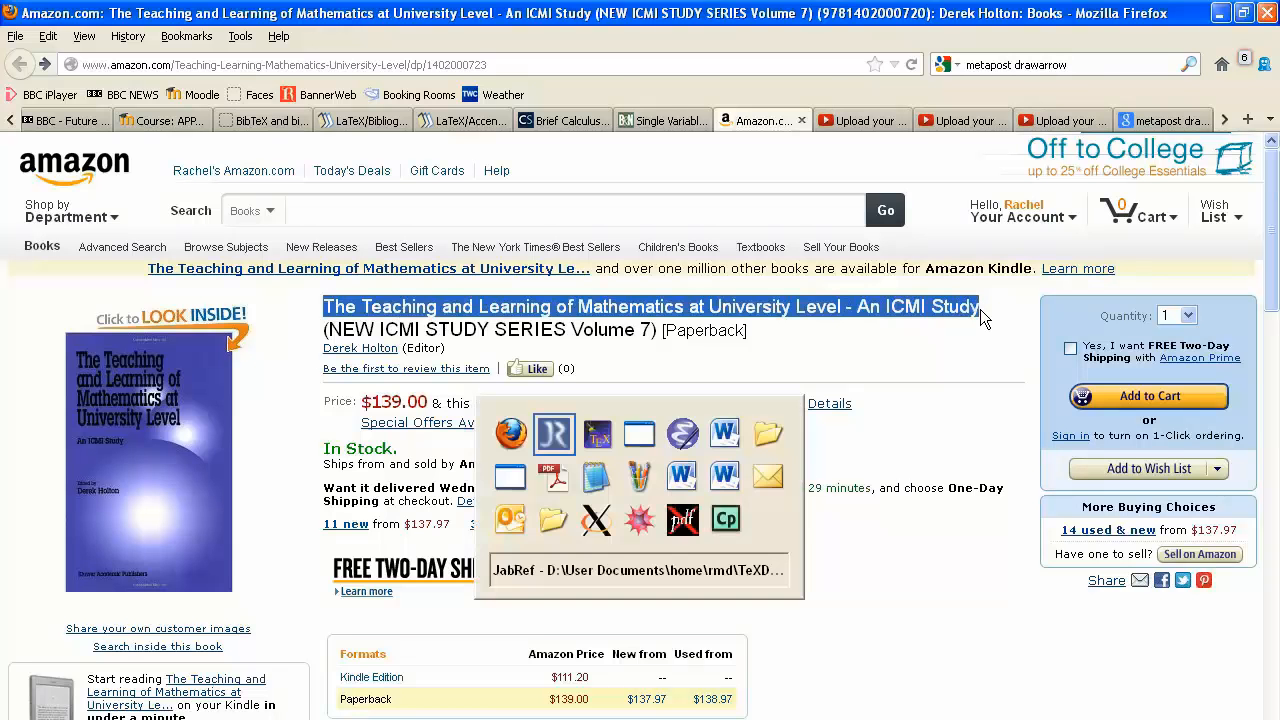
click(425, 362)
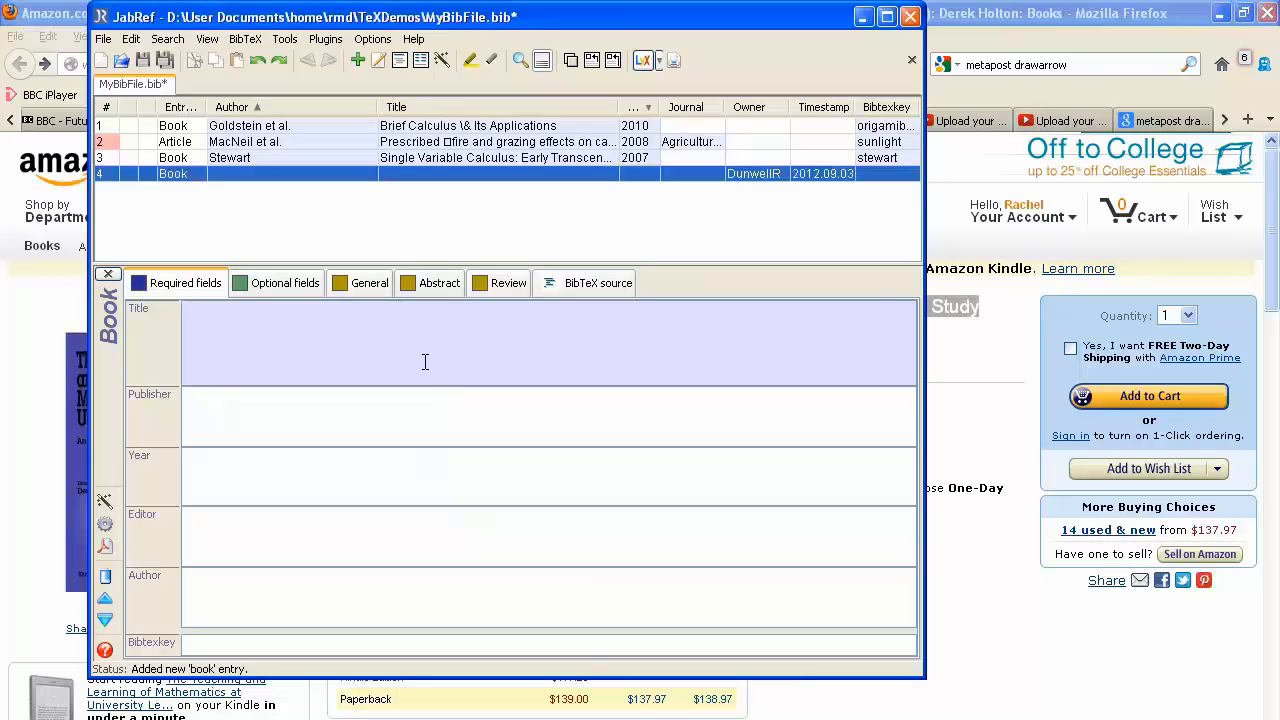
key(ctrl+v)
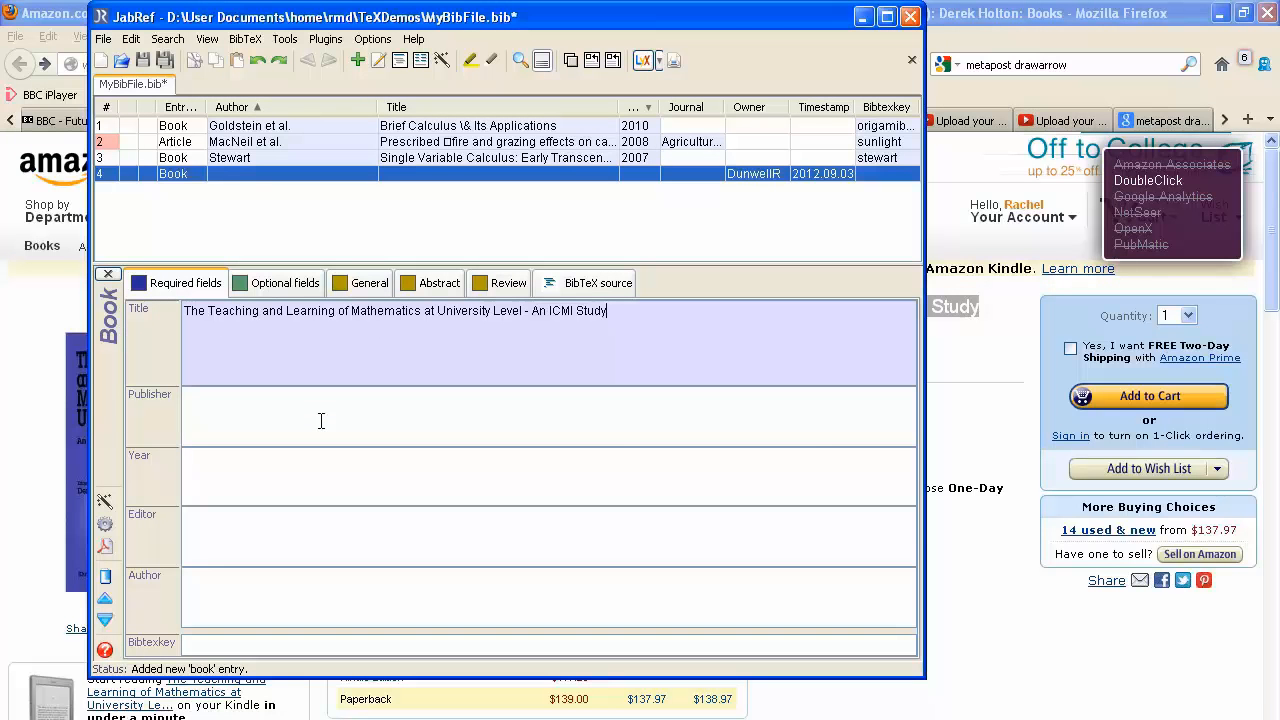
Copy the publisher Springer from the Amazon page's product details into the Publisher field and set the Year to 2001
key(alt+Tab)
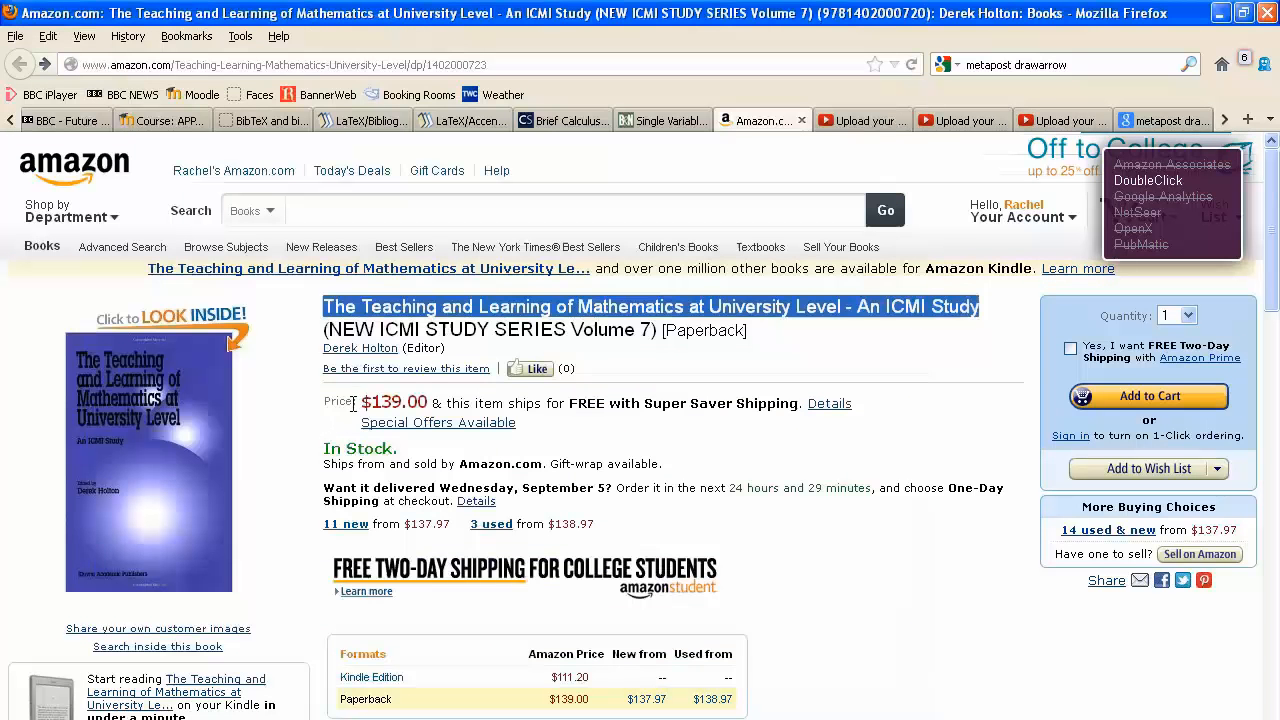
scroll(444, 401, down, 5)
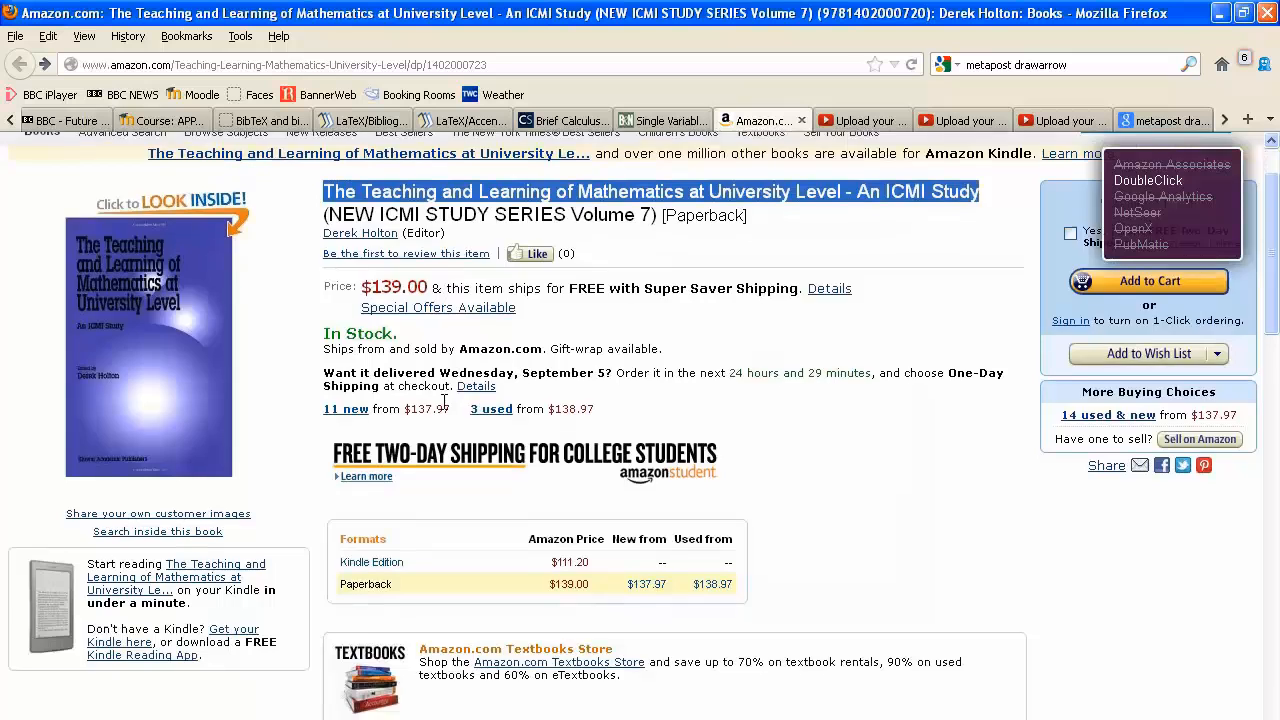
scroll(444, 401, down, 3)
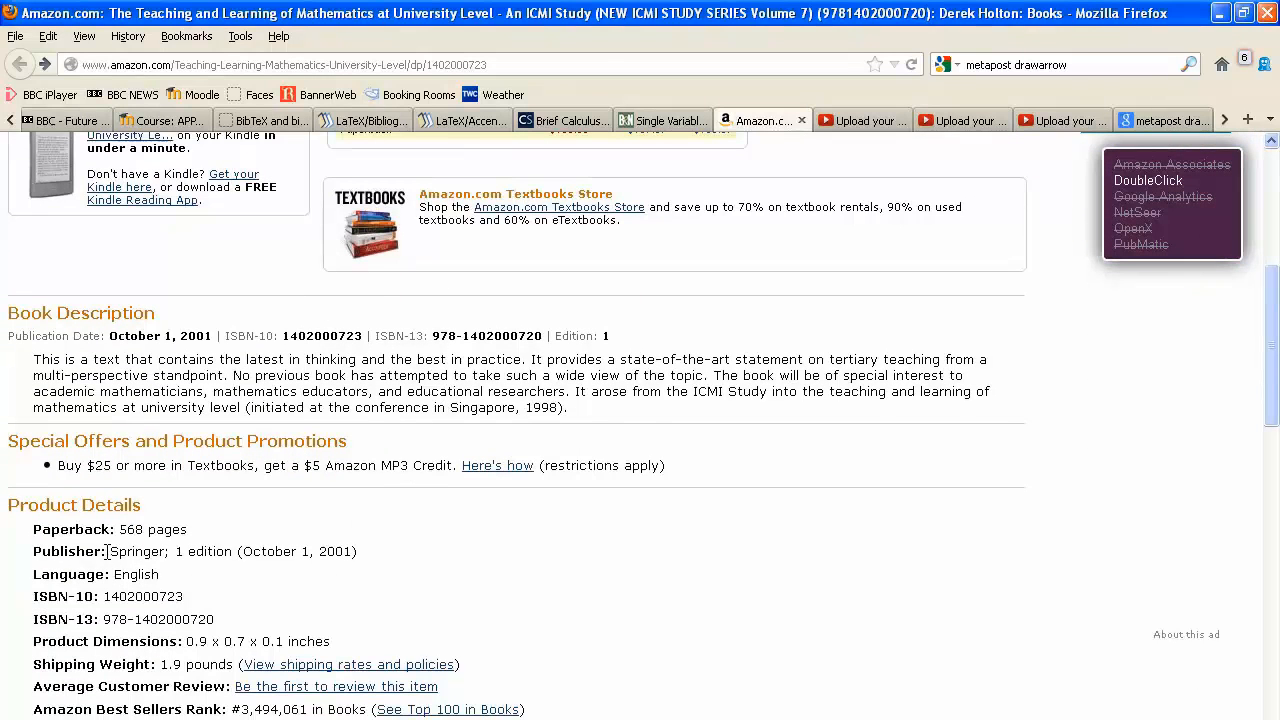
drag(113, 551, 167, 552)
key(ctrl+c)
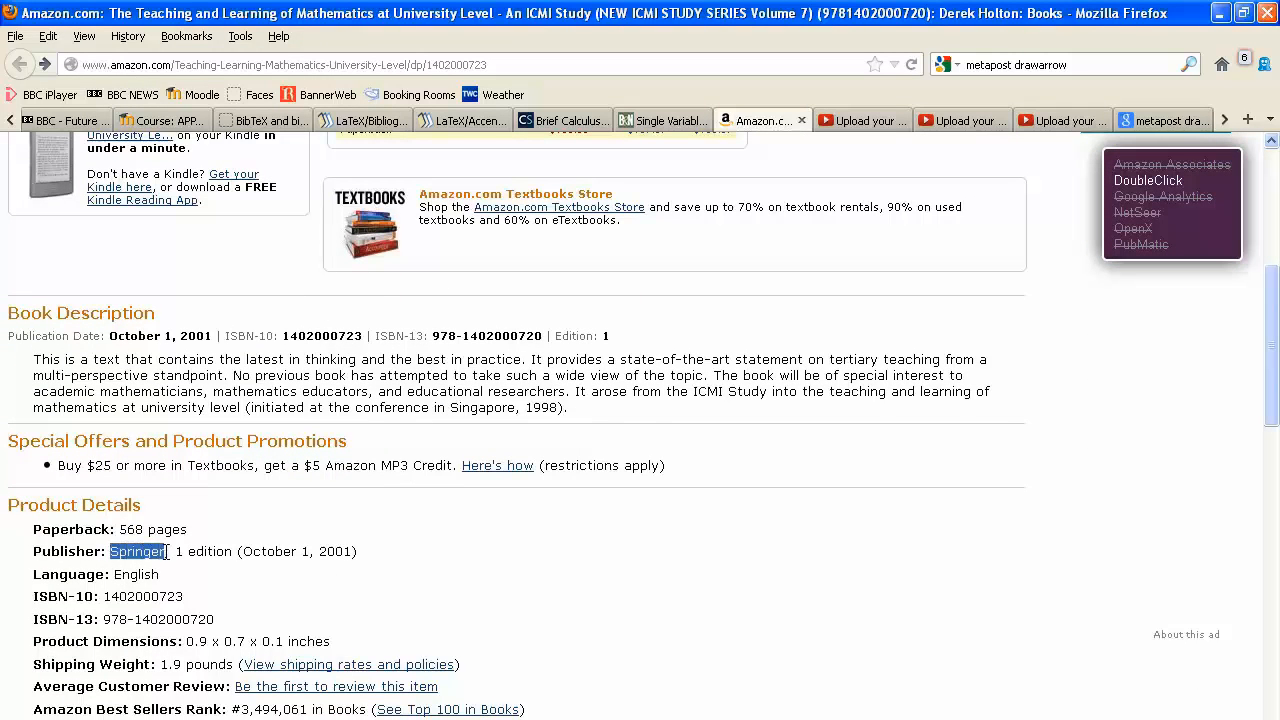
key(alt+Tab)
click(236, 410)
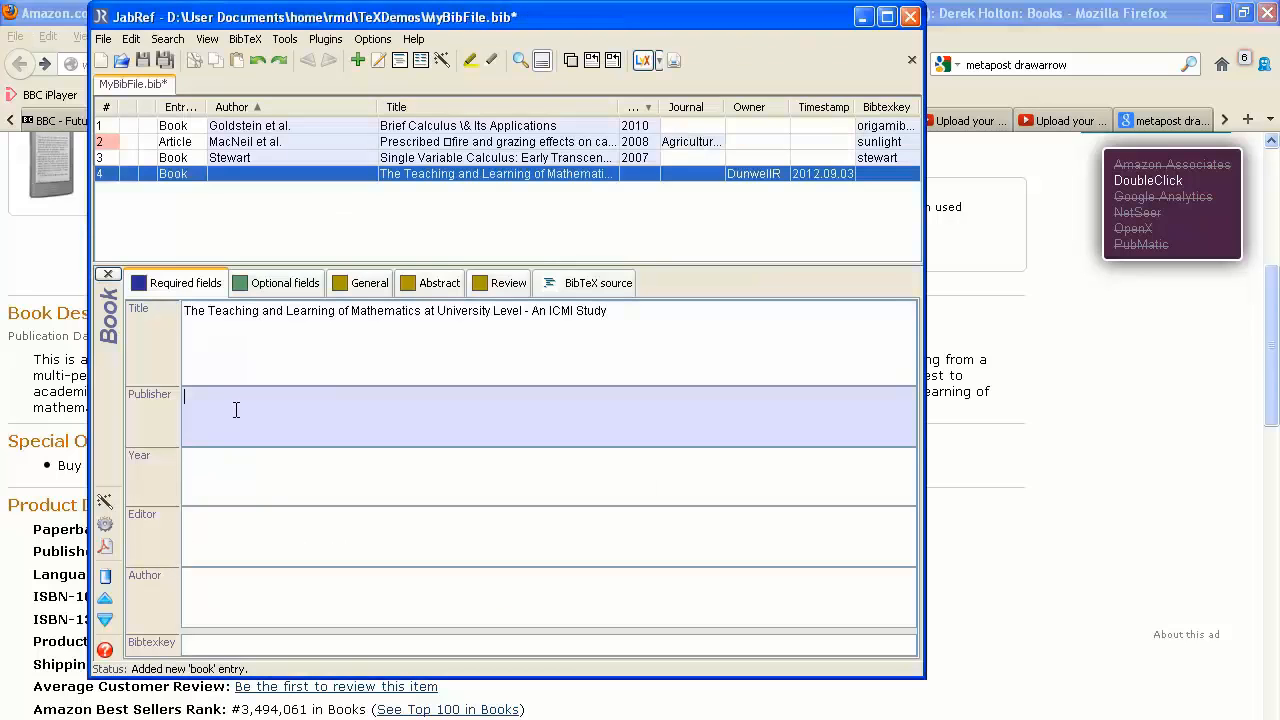
key(ctrl+v)
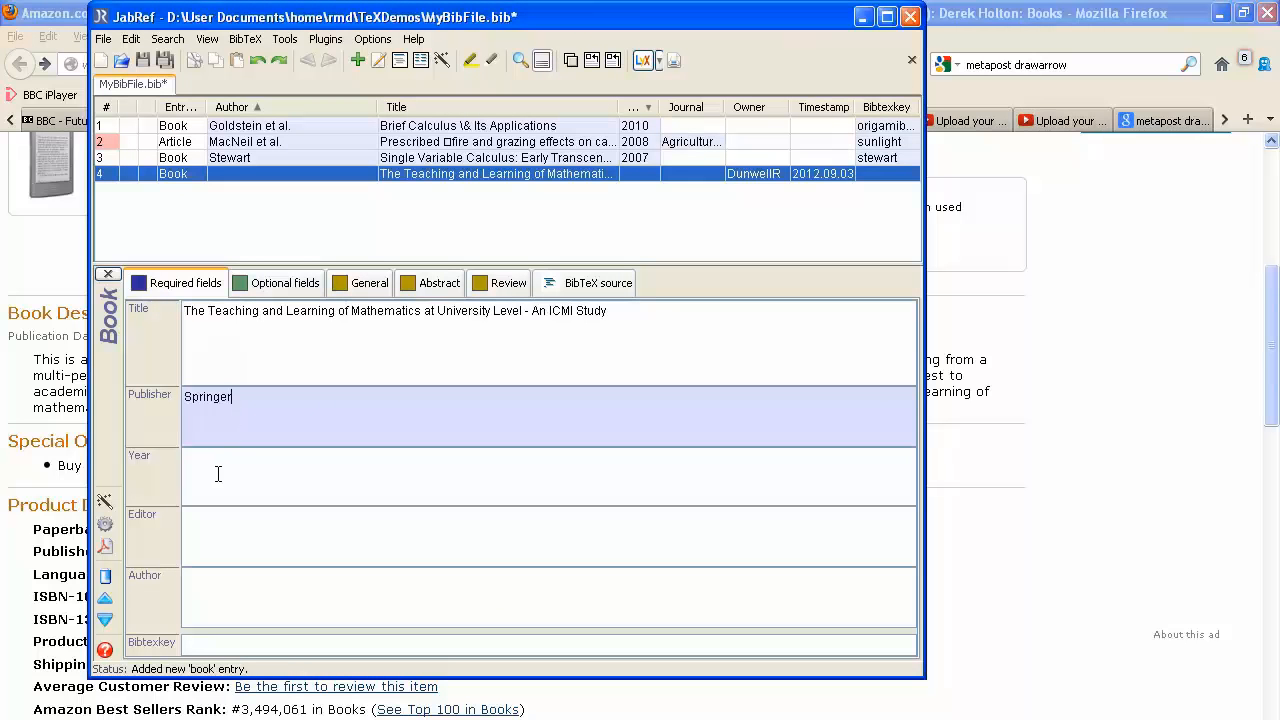
click(218, 470)
text(2001)
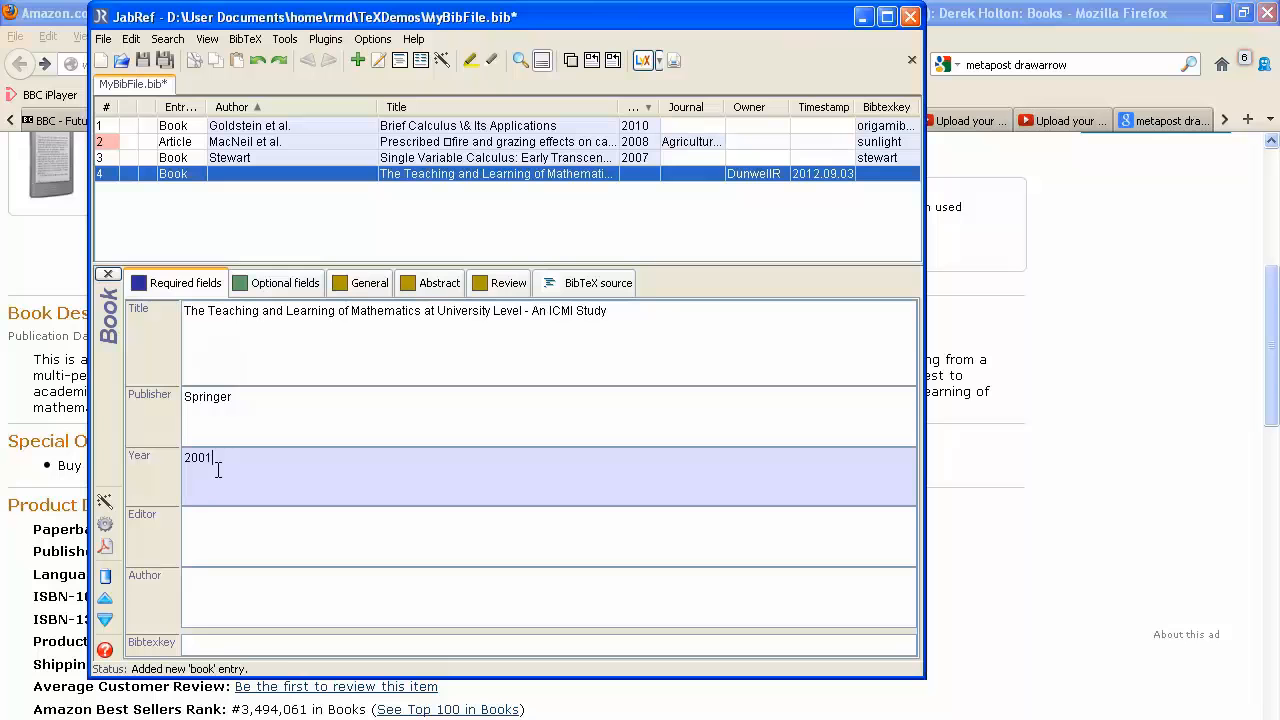
Copy the editor's name from below the book title on the Amazon page into the new entry's Editor field
click(197, 523)
key(alt+Tab)
scroll(254, 522, up, 10)
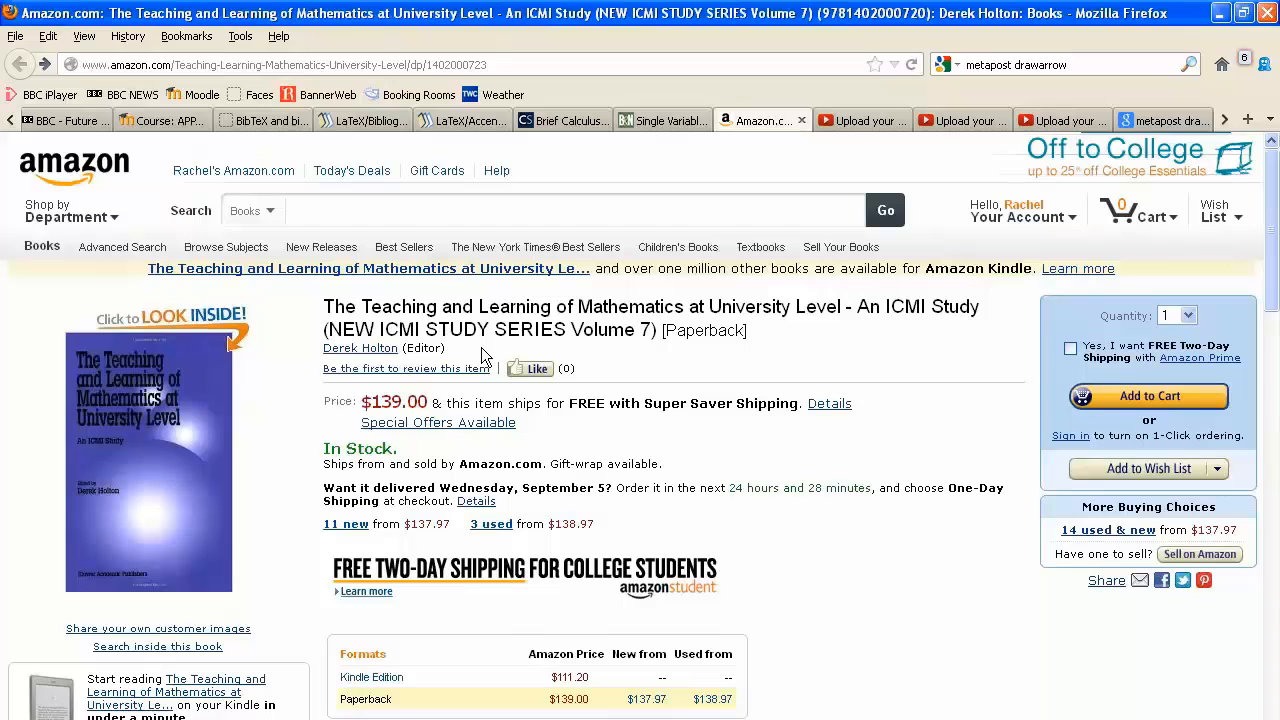
drag(401, 350, 323, 358)
key(ctrl+c)
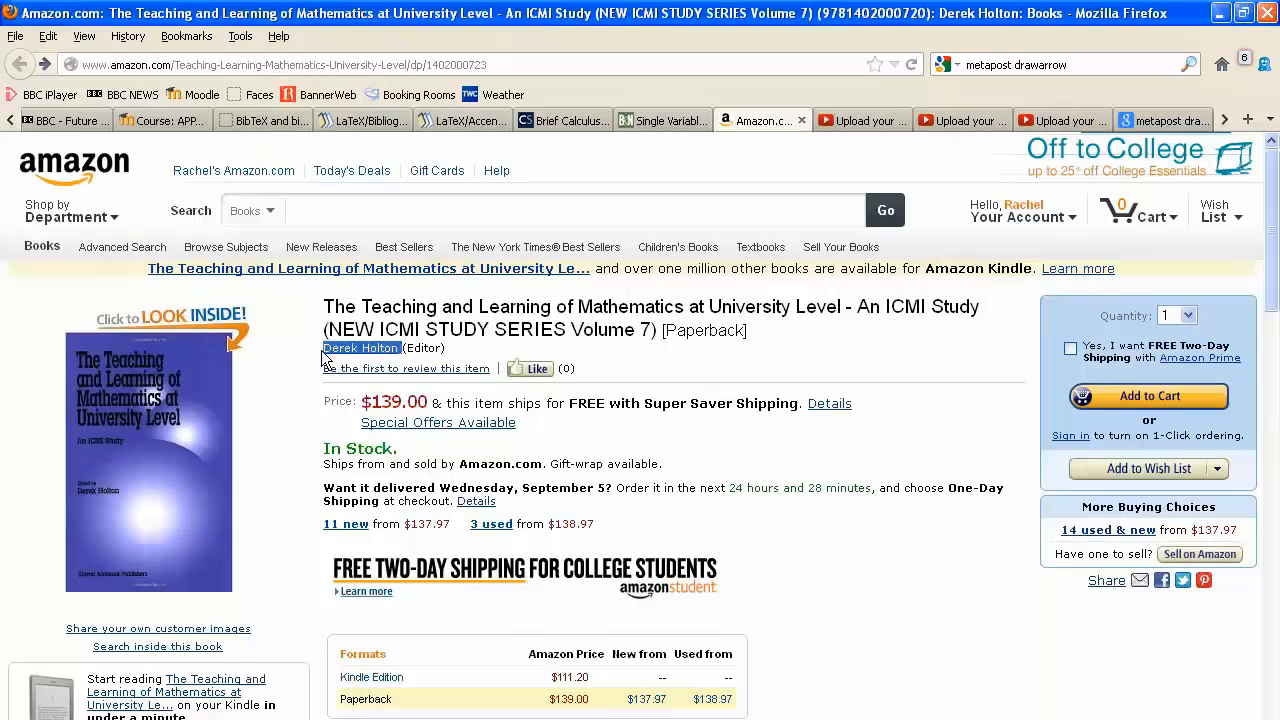
key(alt+Tab)
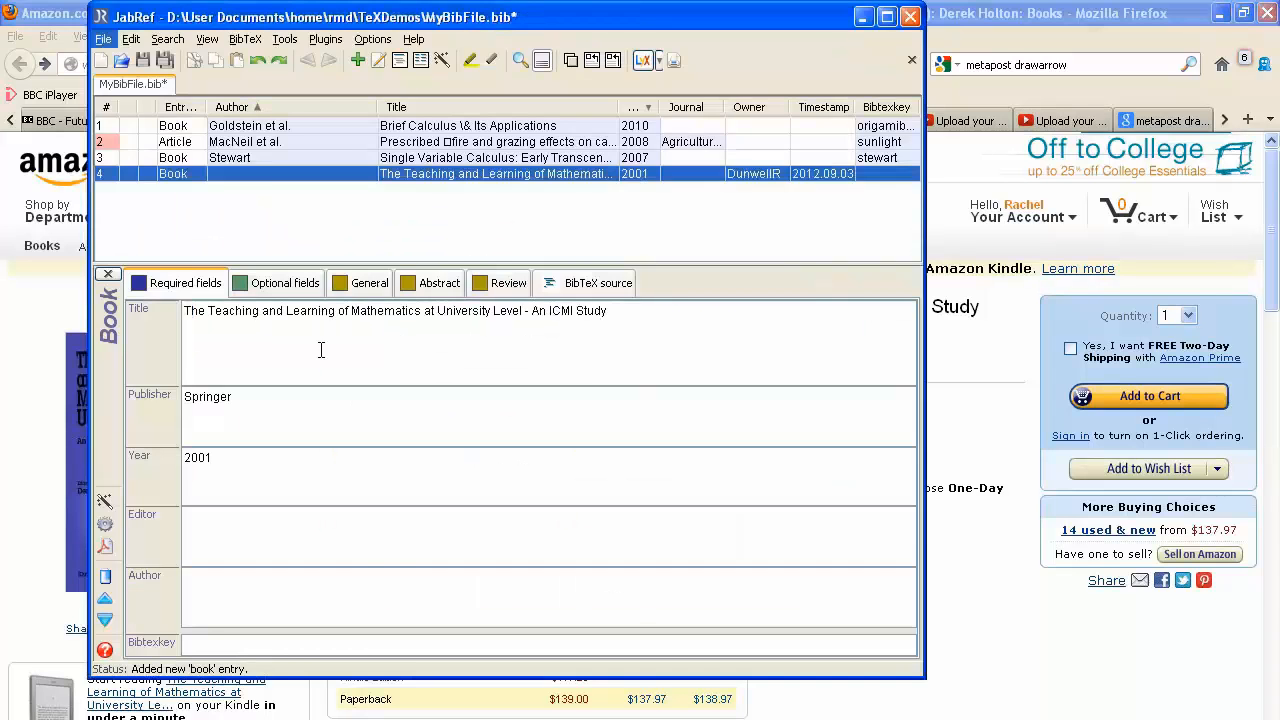
click(270, 524)
key(ctrl+v)
Rearrange the editor's name in the Editor field into surname, comma, first name order
drag(219, 516, 175, 516)
key(ctrl+x)
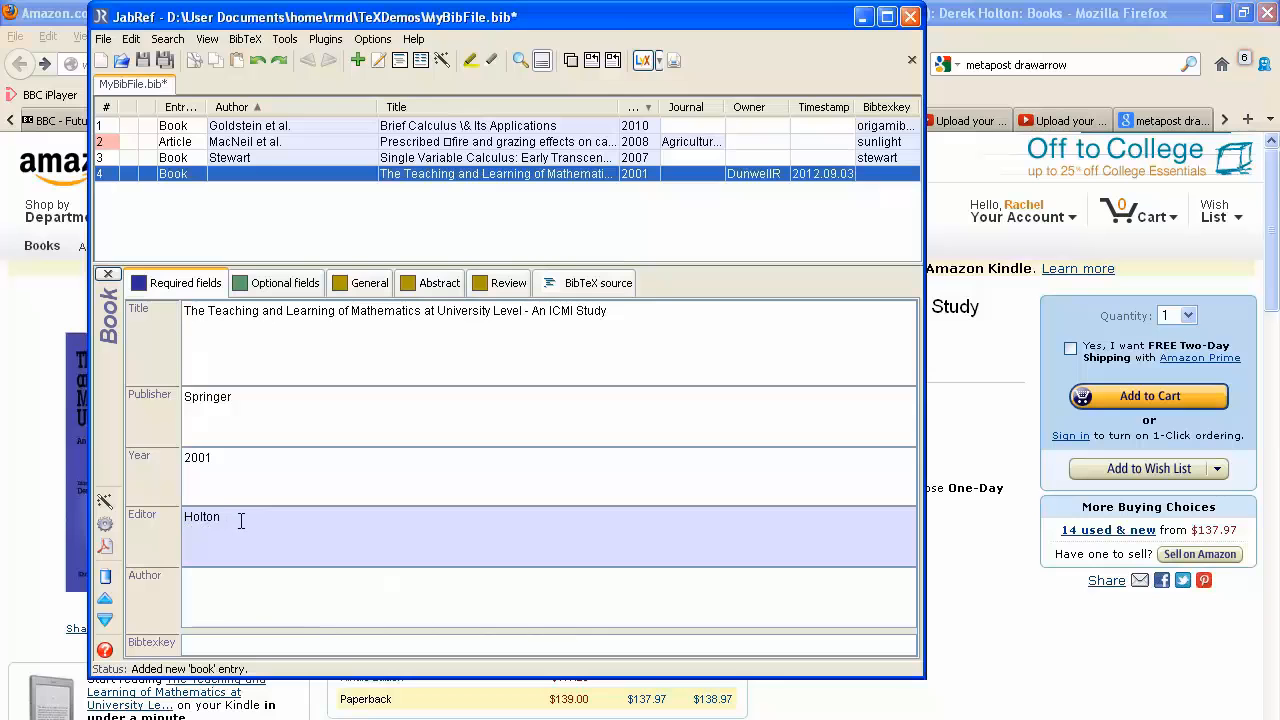
click(241, 521)
text(,)
key(ctrl+v)
Set the optional Volume field to 7 and copy "ICMI STUDY SERIES" from the Amazon page's title into the Series field
click(285, 284)
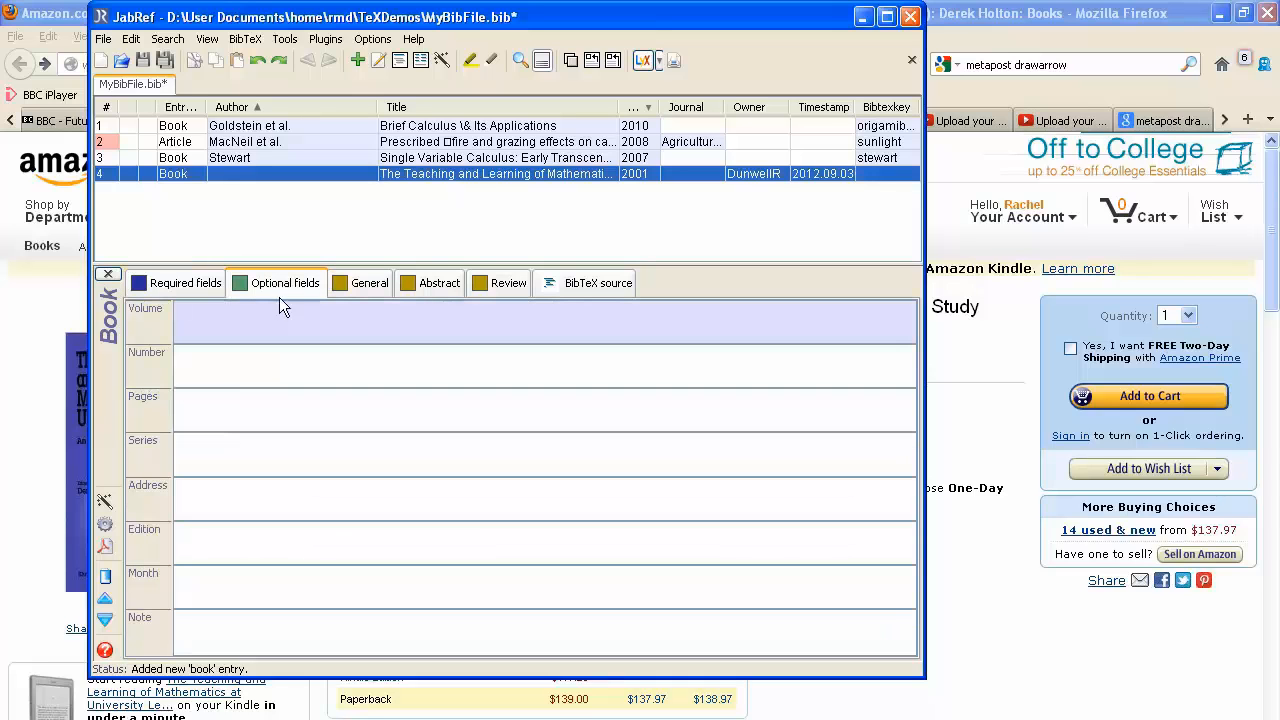
text(7)
key(alt+Tab)
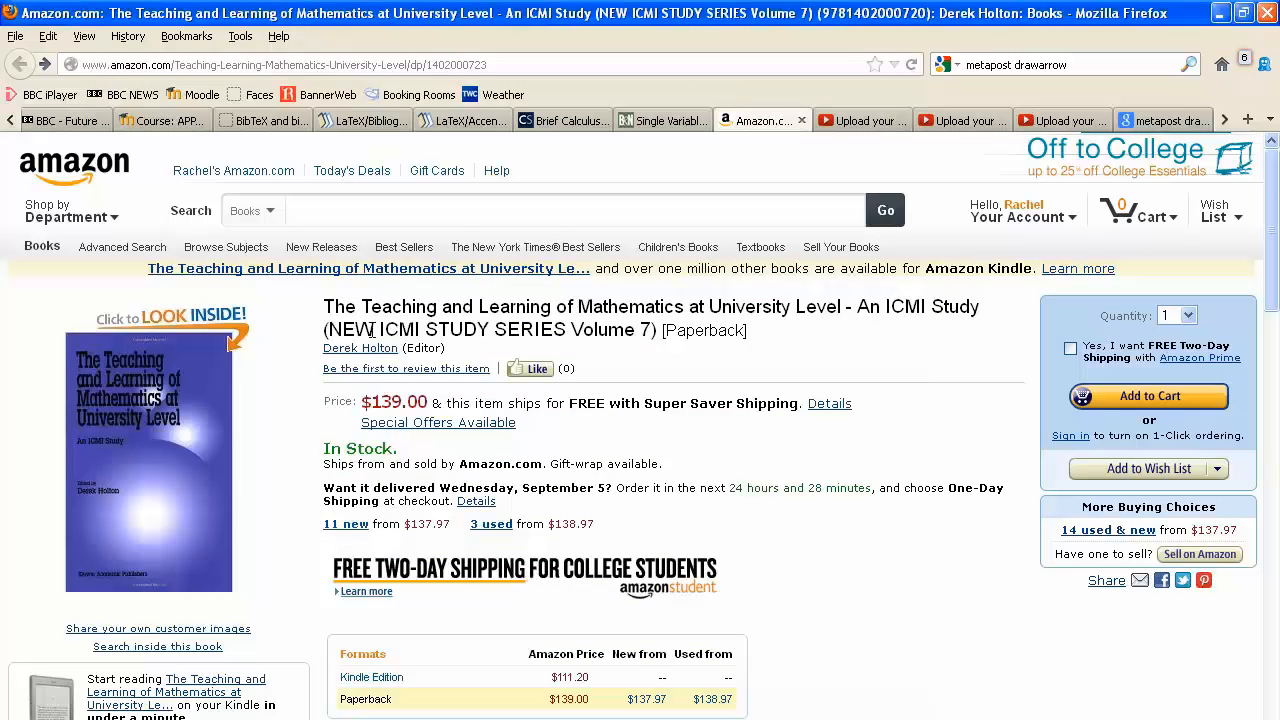
drag(383, 329, 567, 330)
key(alt+Tab)
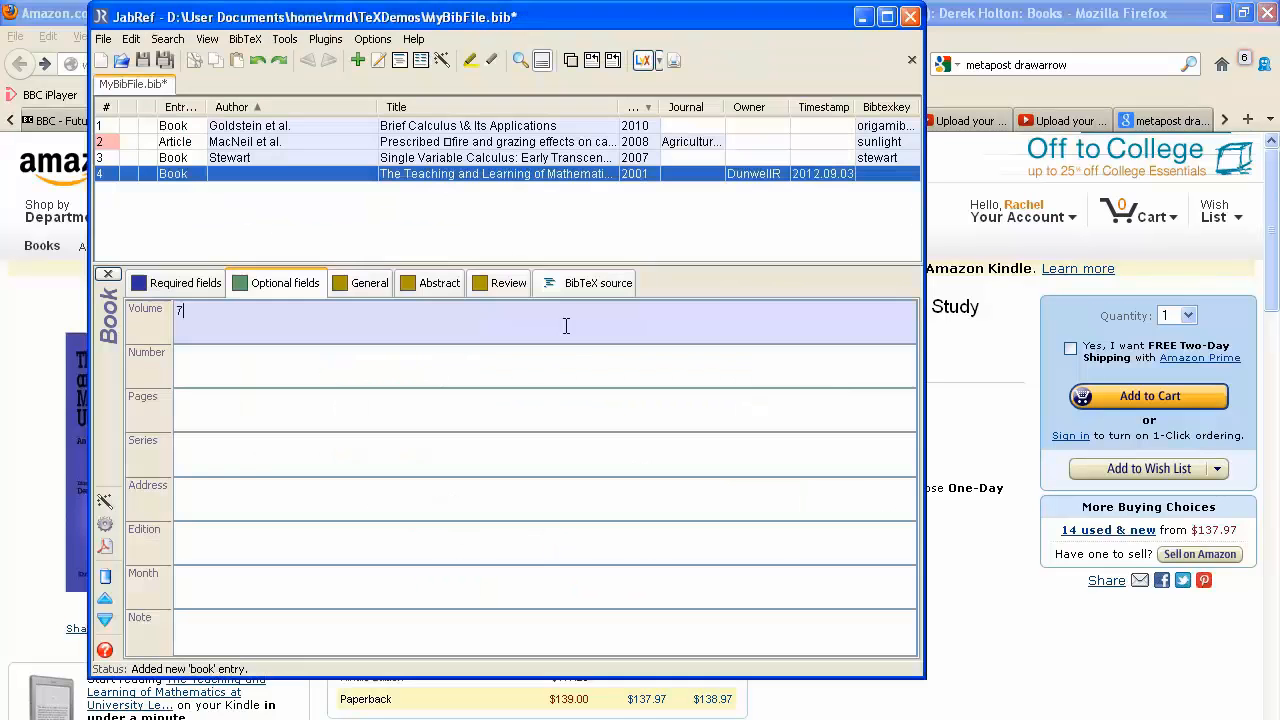
click(252, 457)
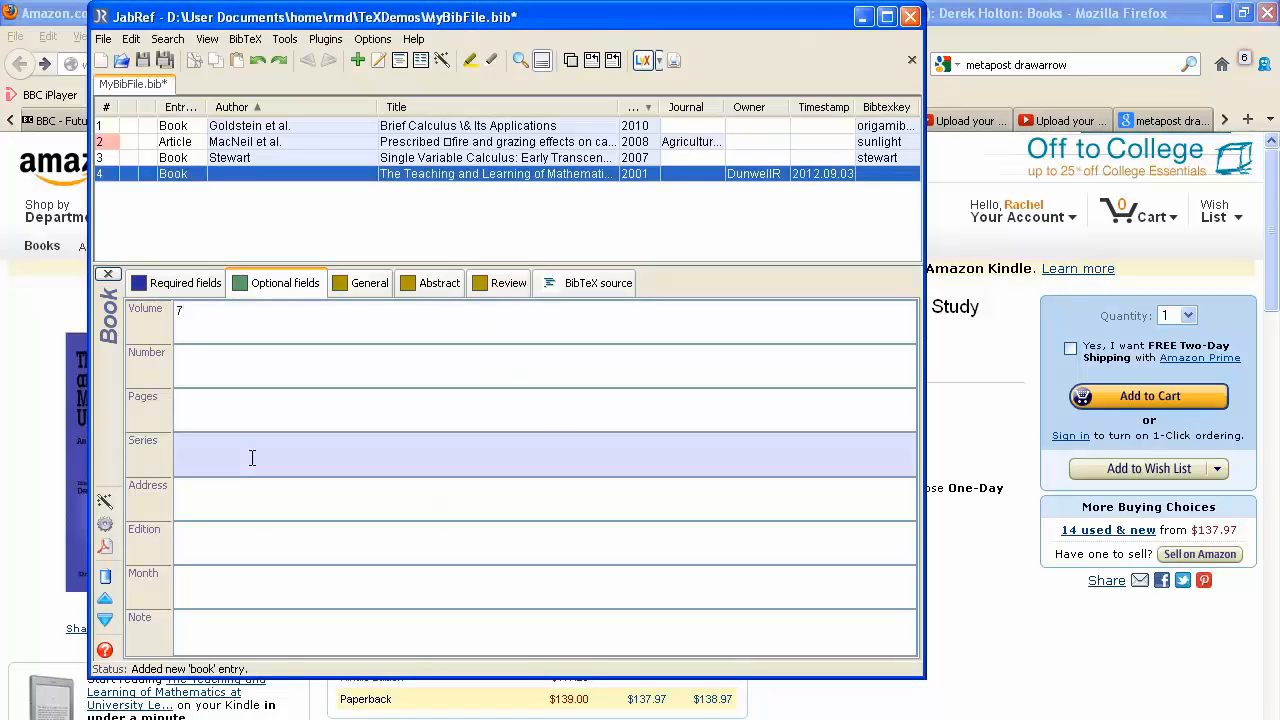
key(ctrl+v)
Check the Amazon product details, and set the entry's Edition to 1 and its Month to October
key(alt+Tab)
scroll(280, 465, down, 10)
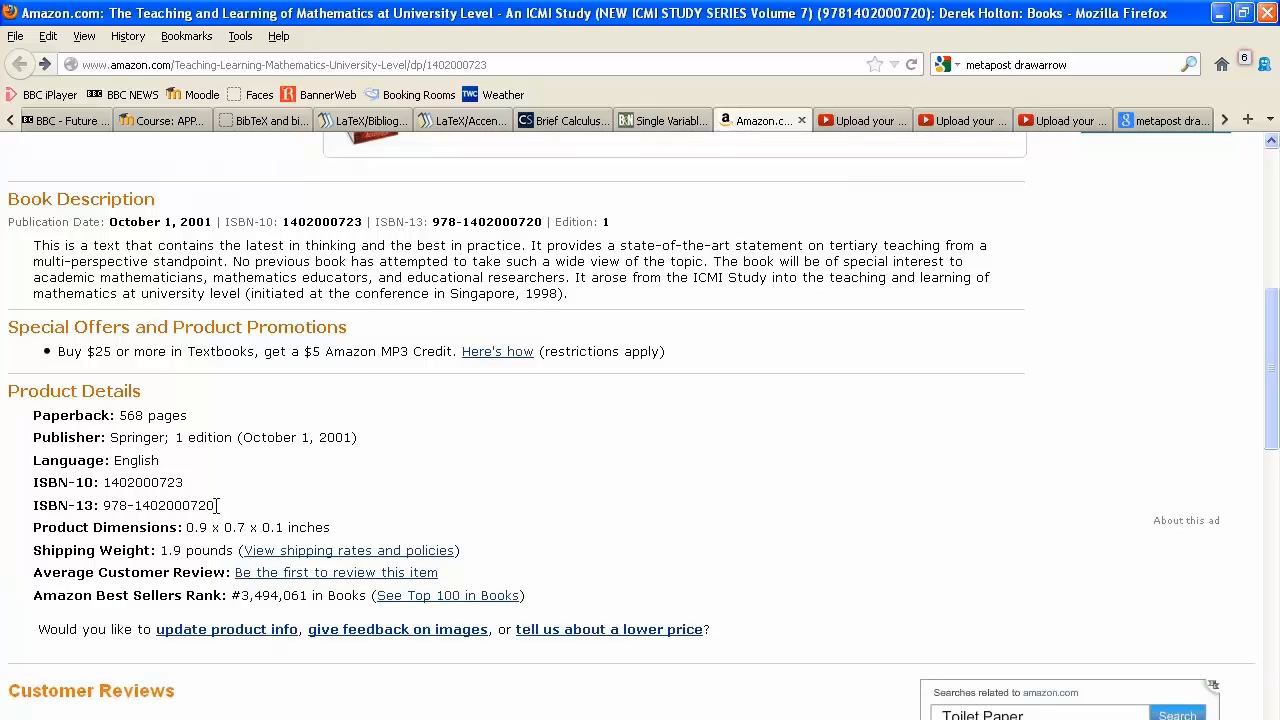
key(alt+Tab)
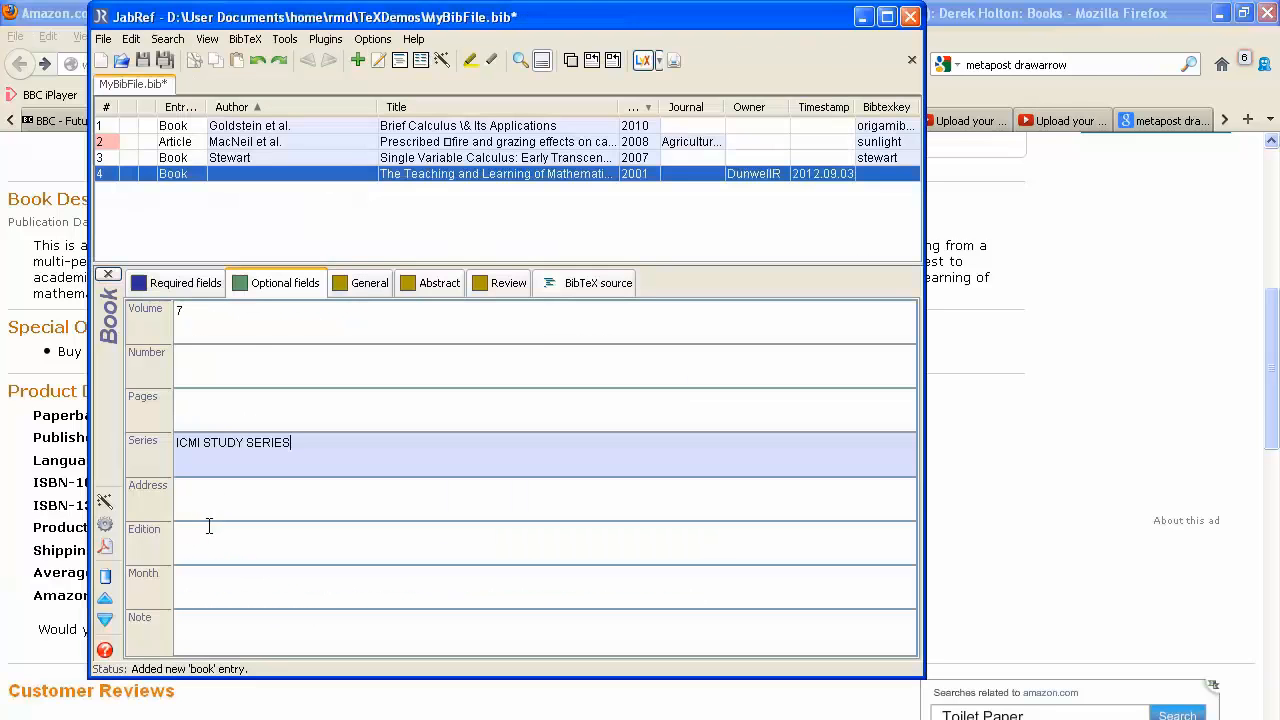
click(208, 537)
text(1)
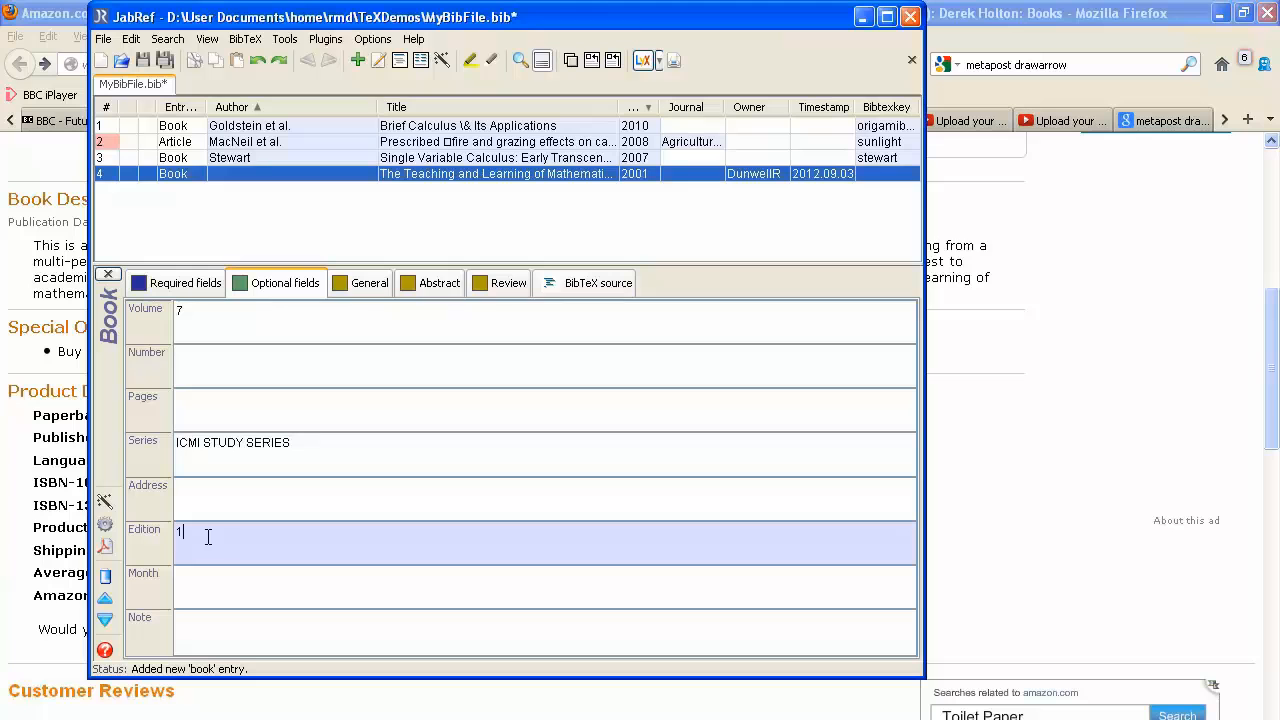
click(225, 578)
text(Octo)
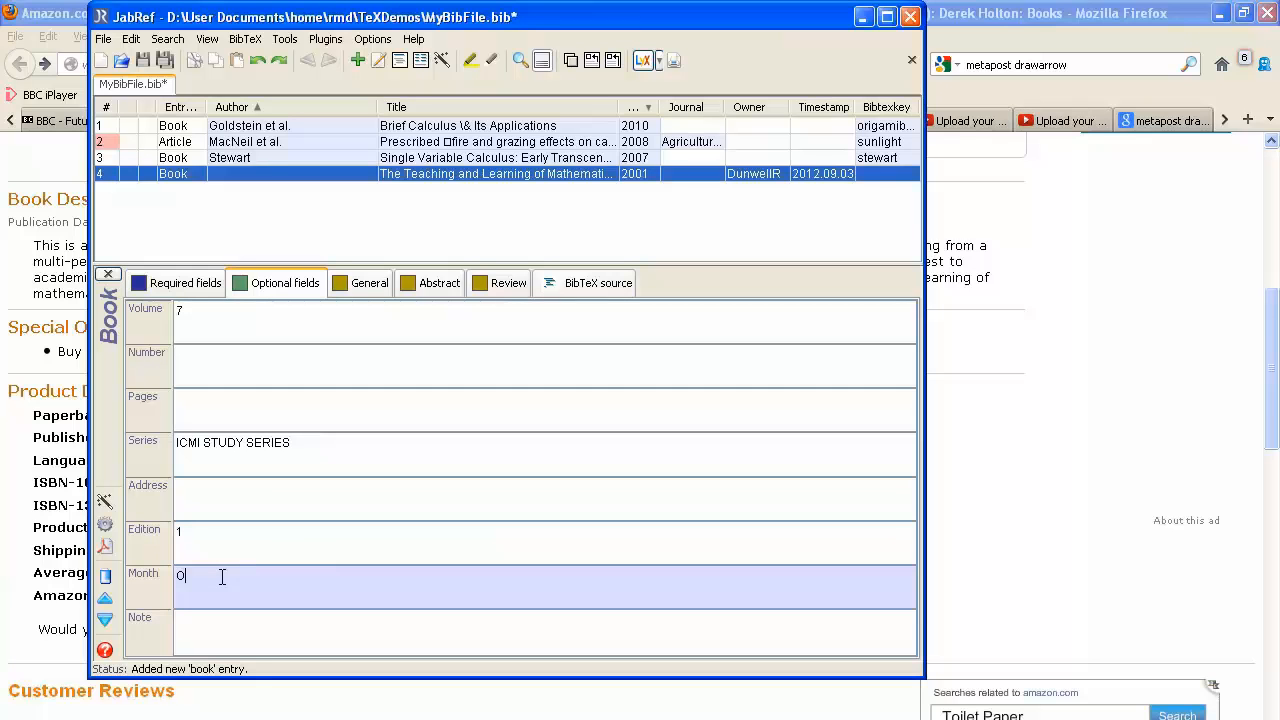
key(BackSpace)
text(b)
text(ober)
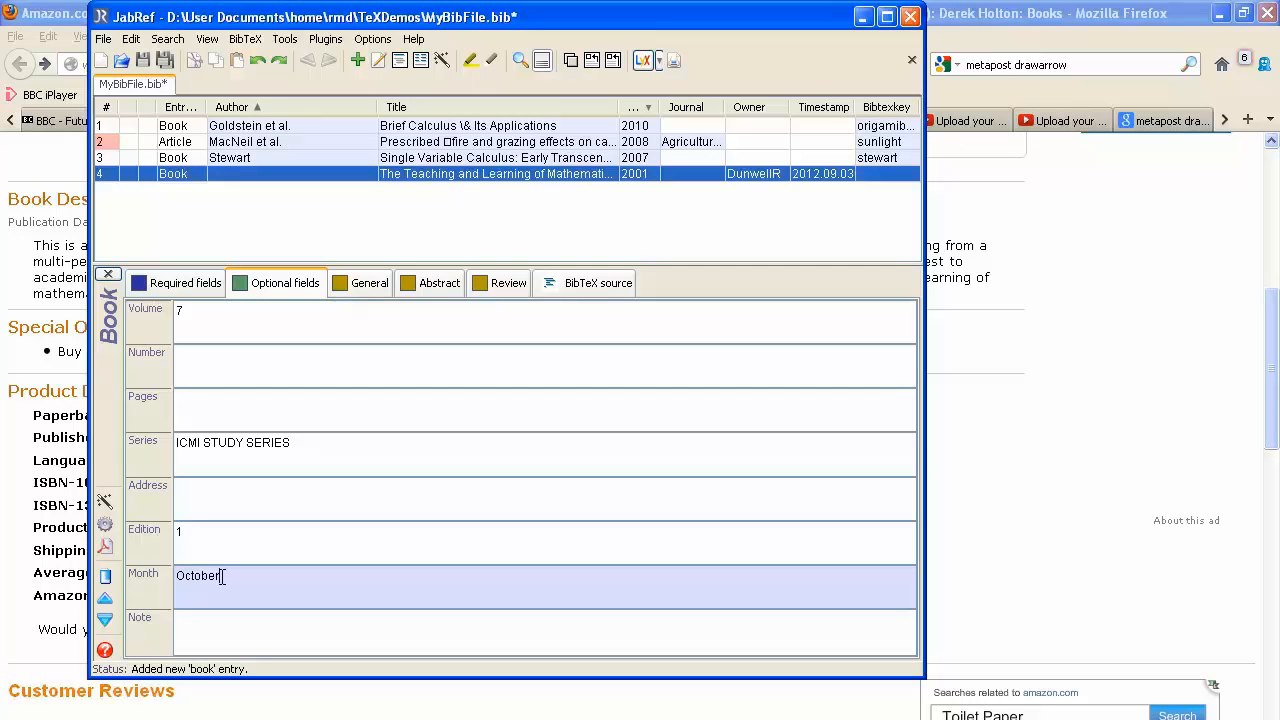
Generate the BibTeX key for the new Book entry and save the database
click(207, 287)
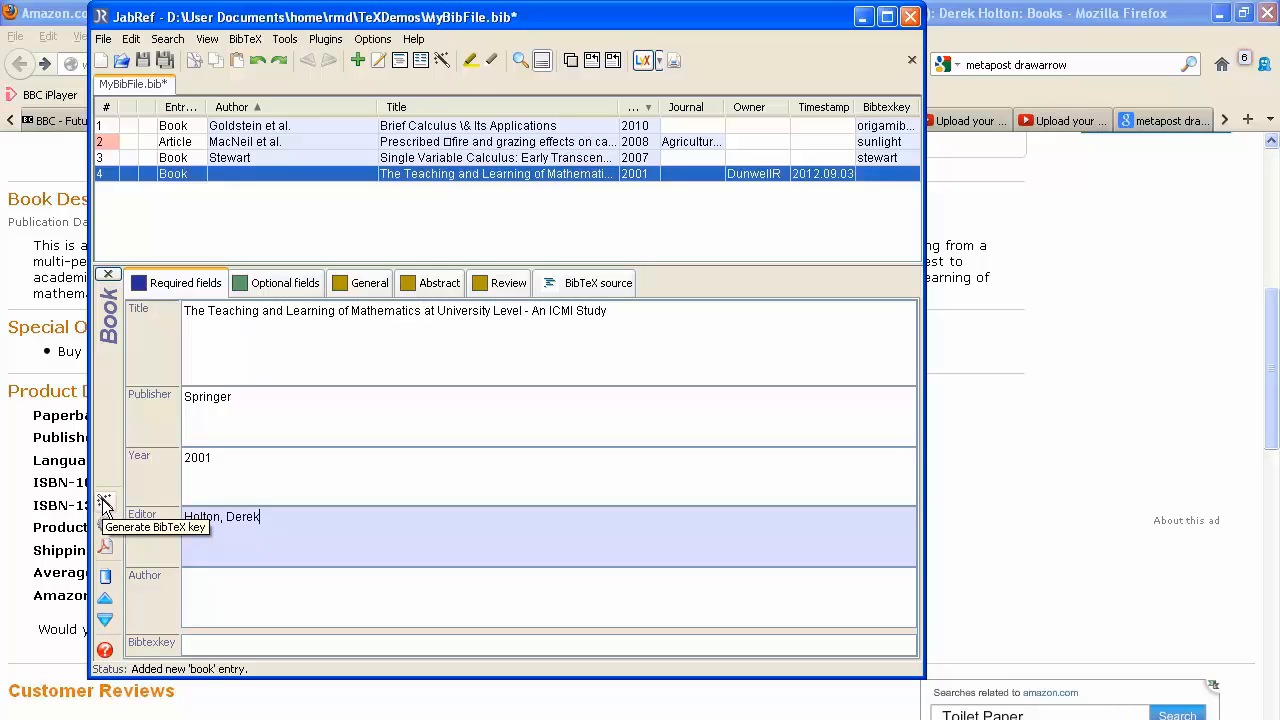
click(105, 501)
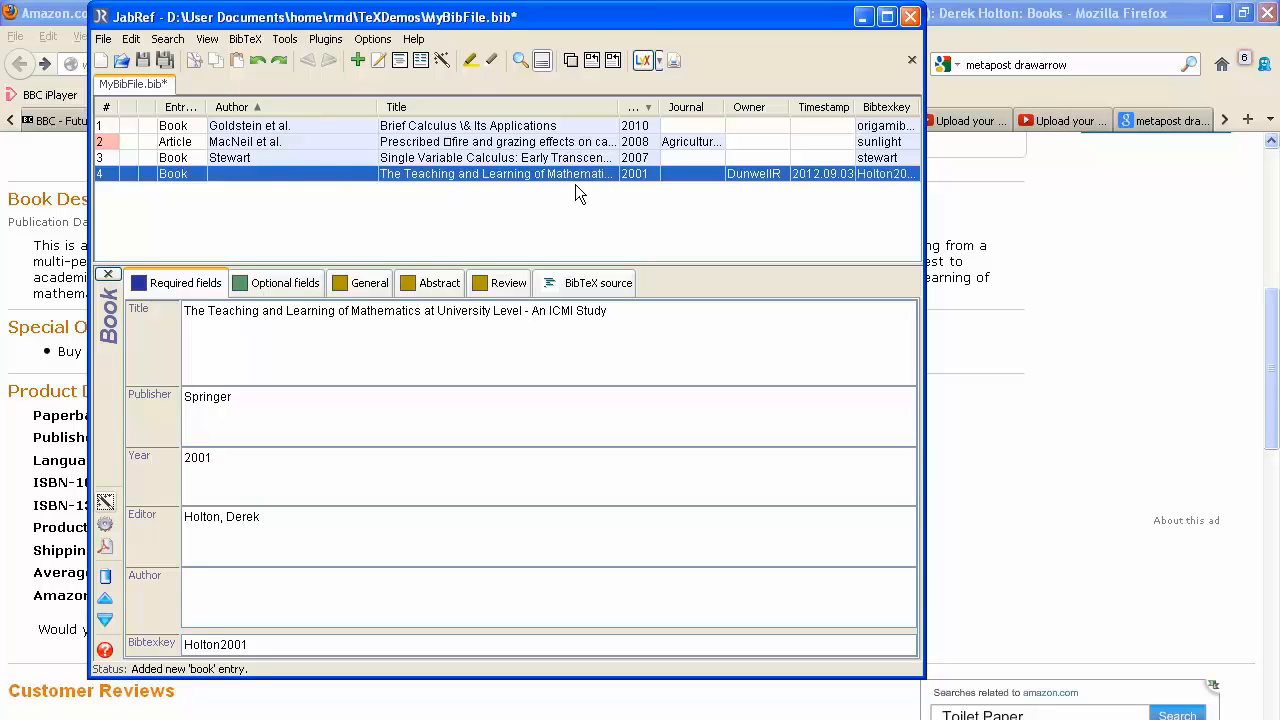
key(ctrl+s)
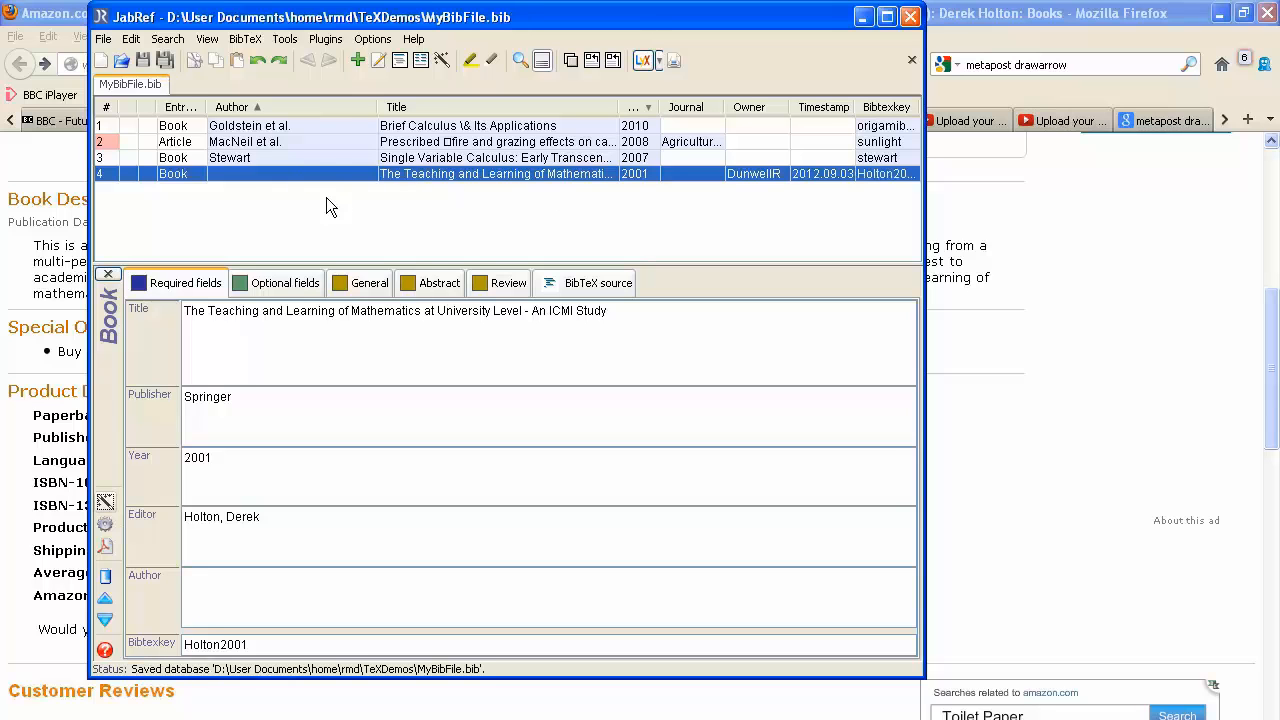
Close the database in JabRef and open MyBibFile.bib from the TeXDemos folder in TeXstudio to view the new Book entry's code
click(911, 61)
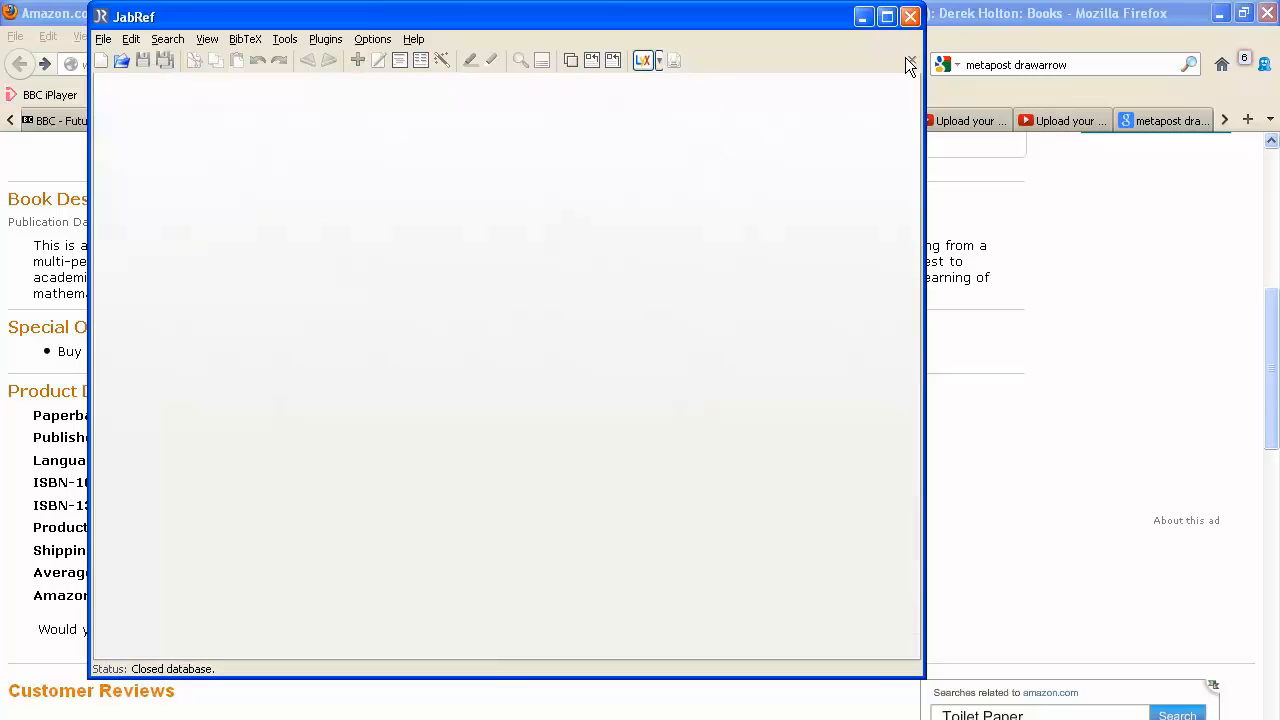
key(alt+Tab)
key(alt+Tab)
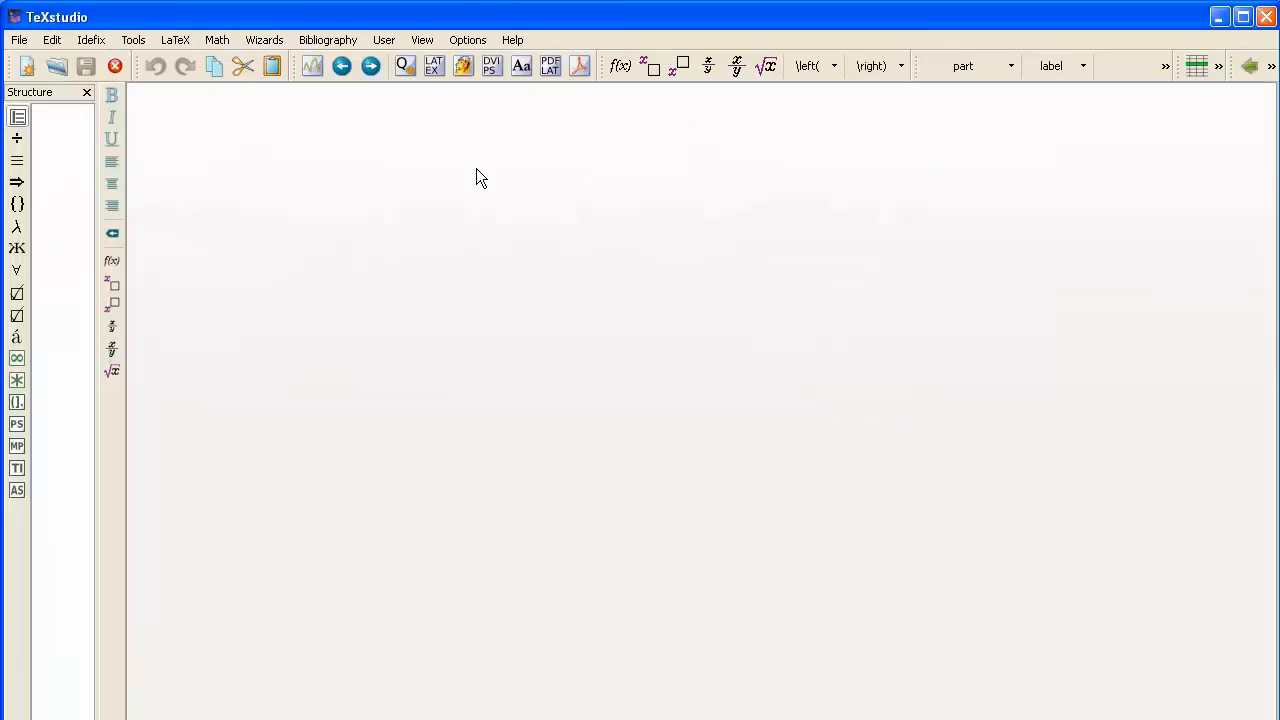
click(54, 64)
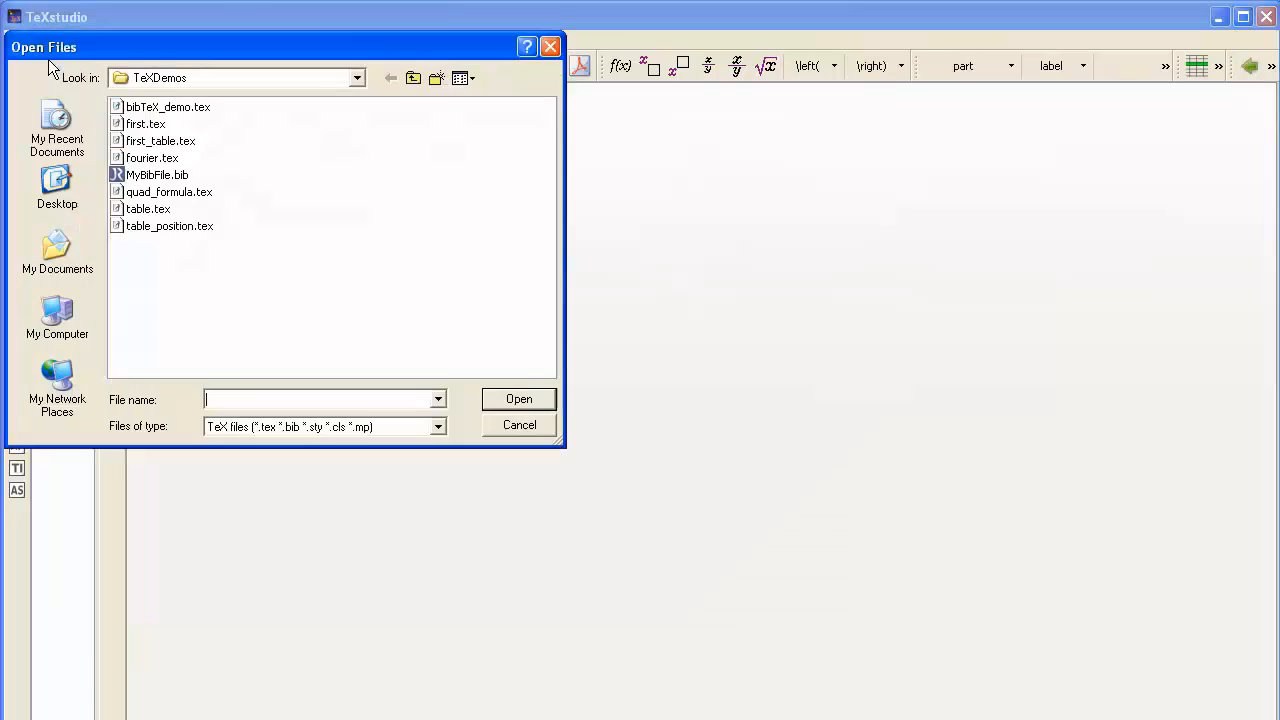
click(178, 177)
click(517, 400)
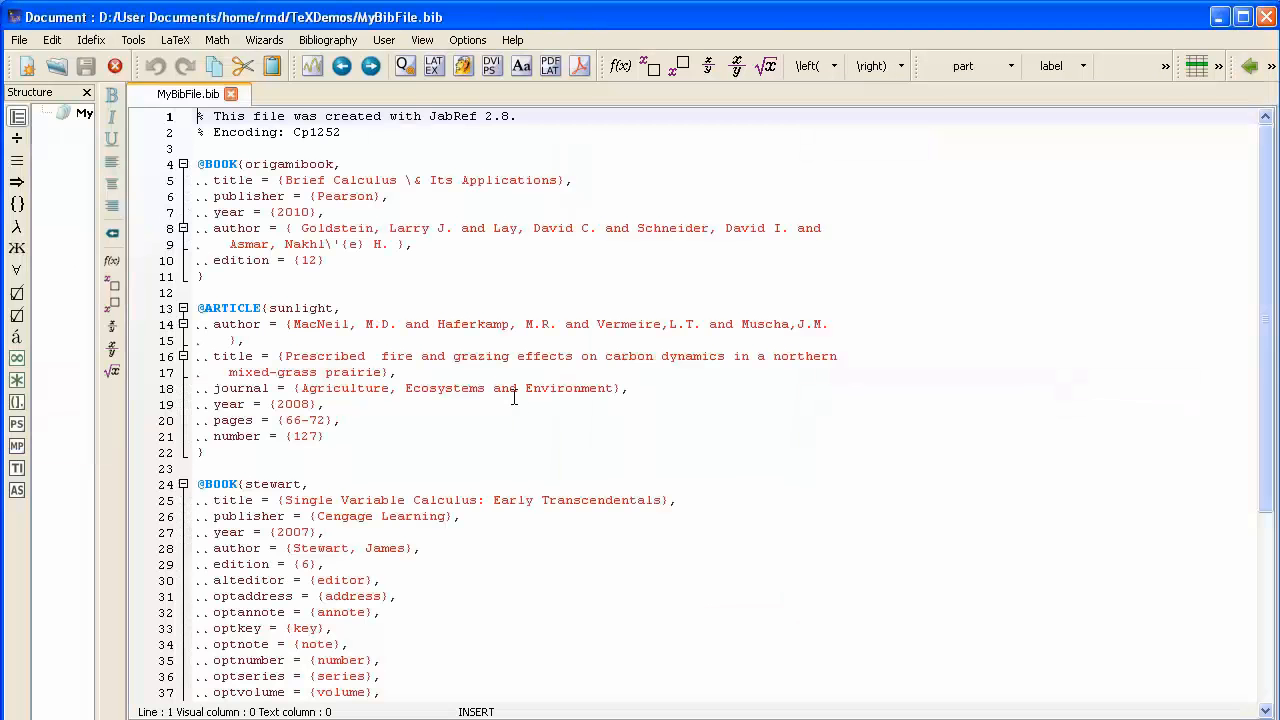
scroll(513, 397, down, 3)
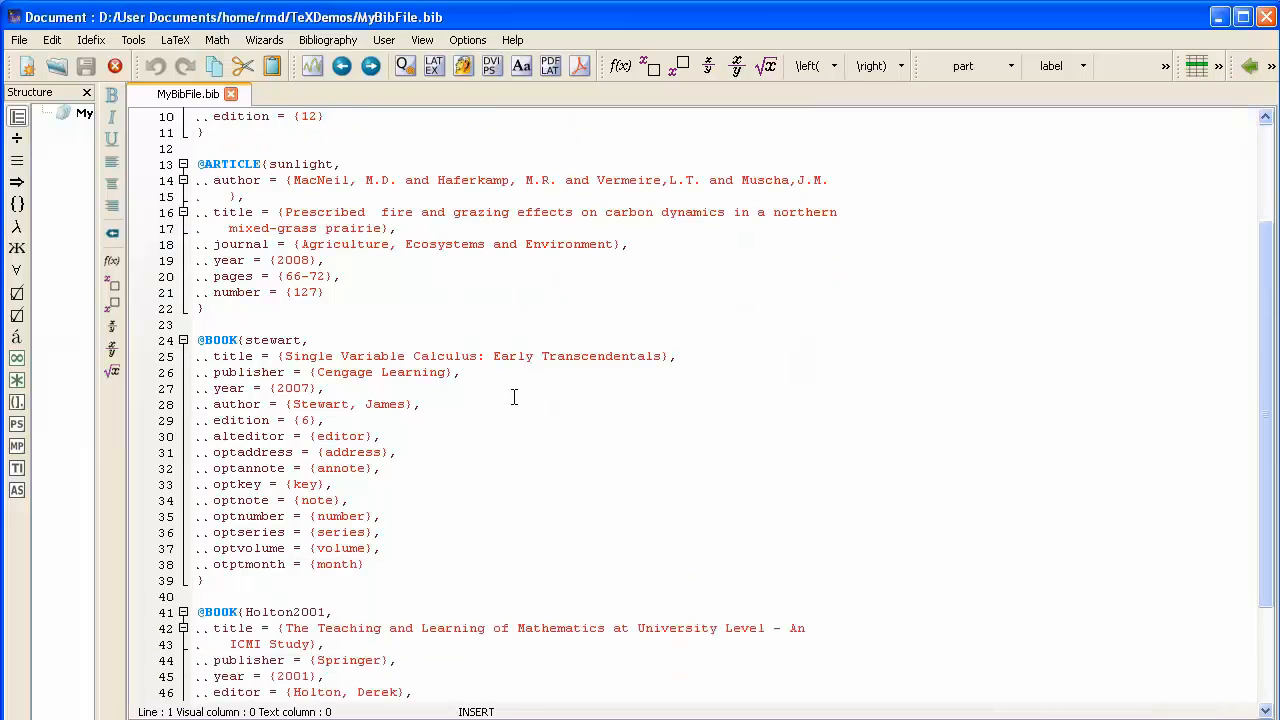
scroll(513, 397, down, 3)
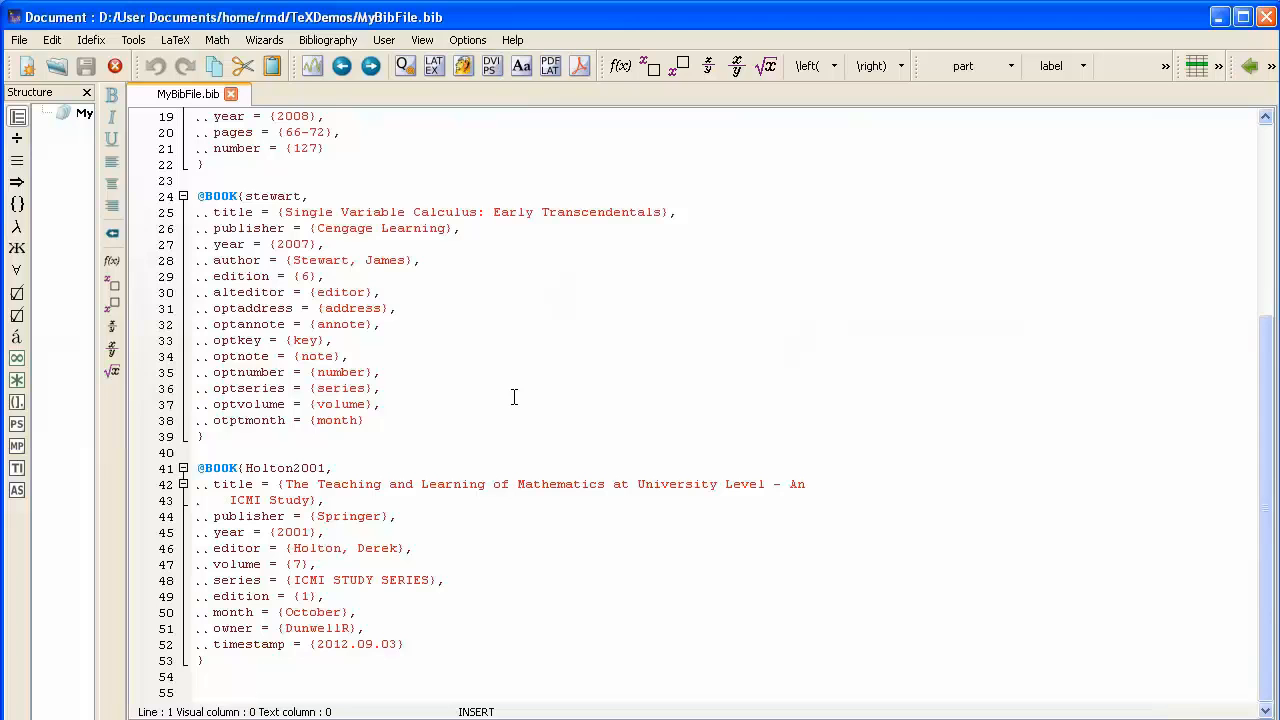